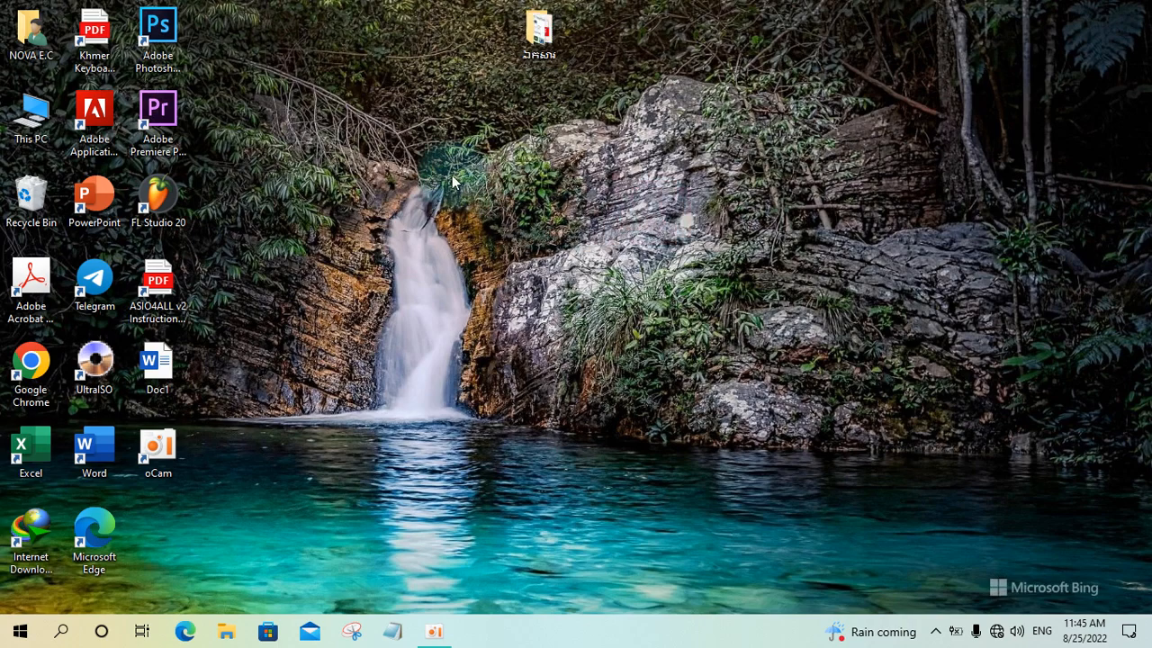
pyautogui.rightClick(545, 207)
pyautogui.click(630, 256)
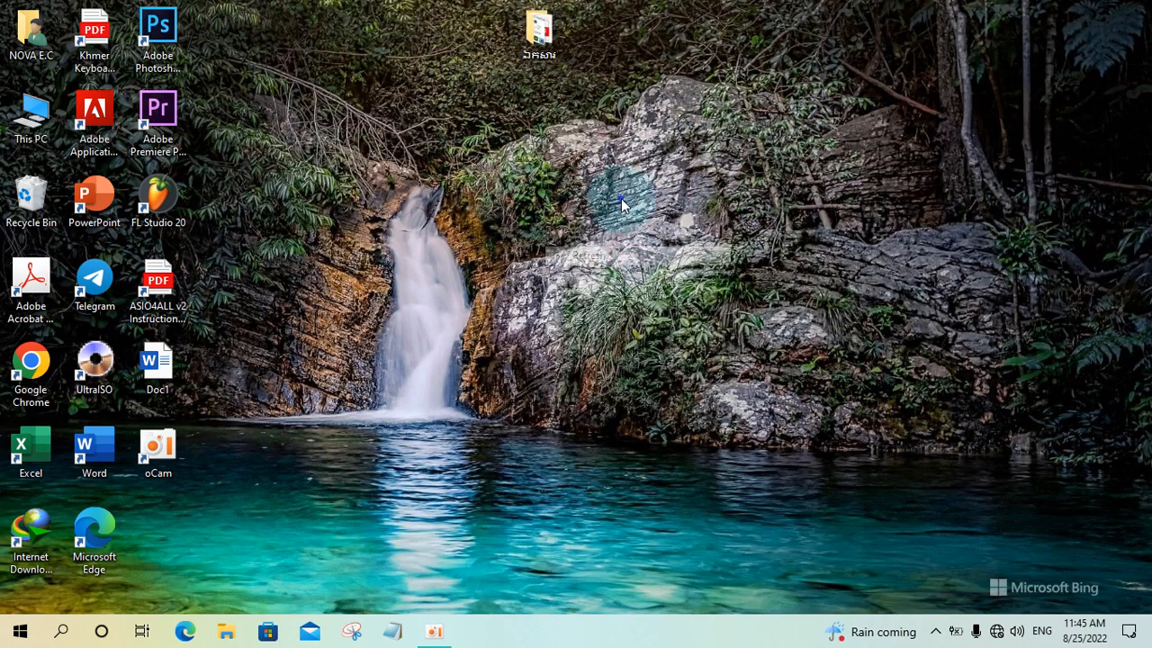
pyautogui.rightClick(625, 200)
pyautogui.click(667, 243)
pyautogui.rightClick(672, 169)
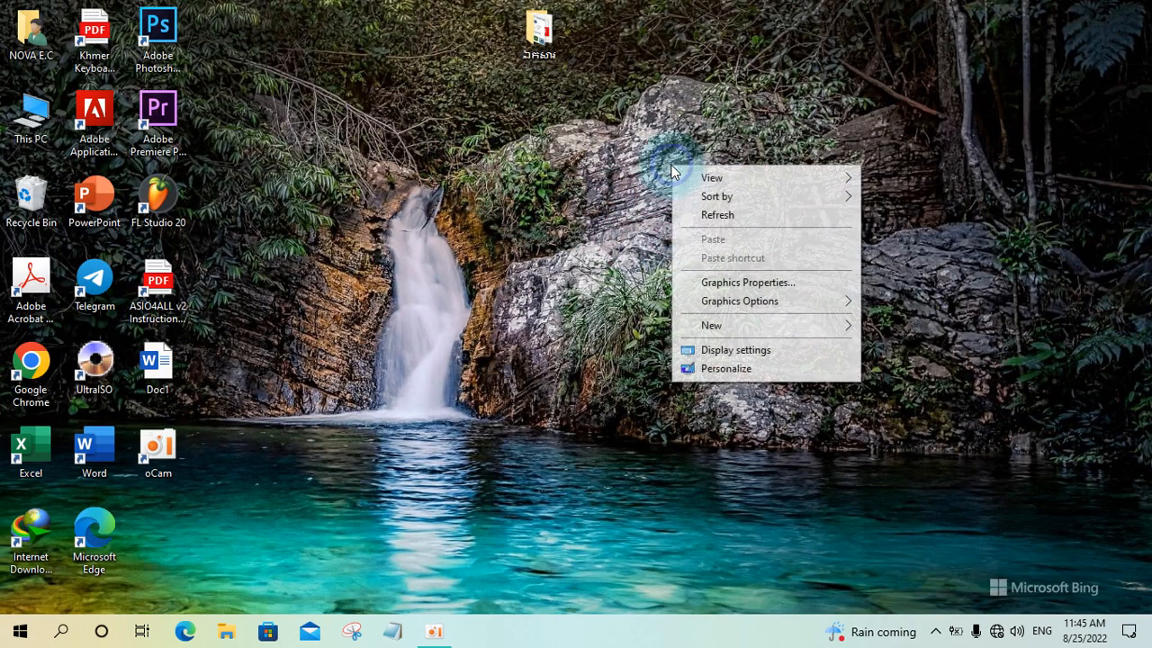
pyautogui.click(720, 215)
pyautogui.rightClick(556, 157)
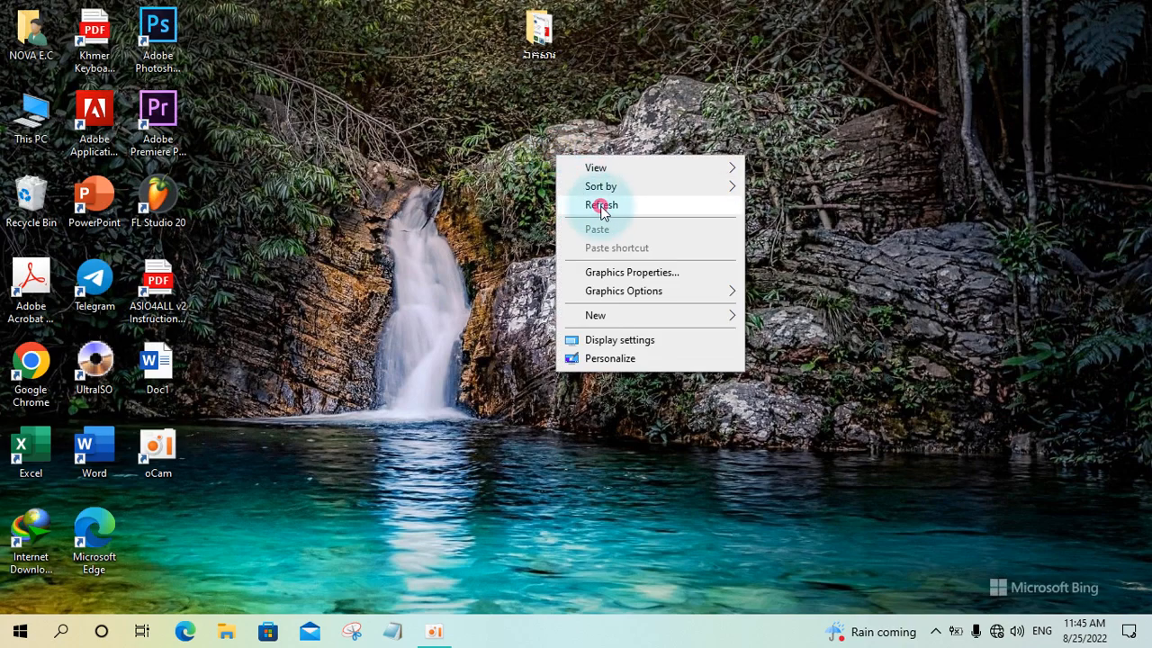
pyautogui.click(601, 206)
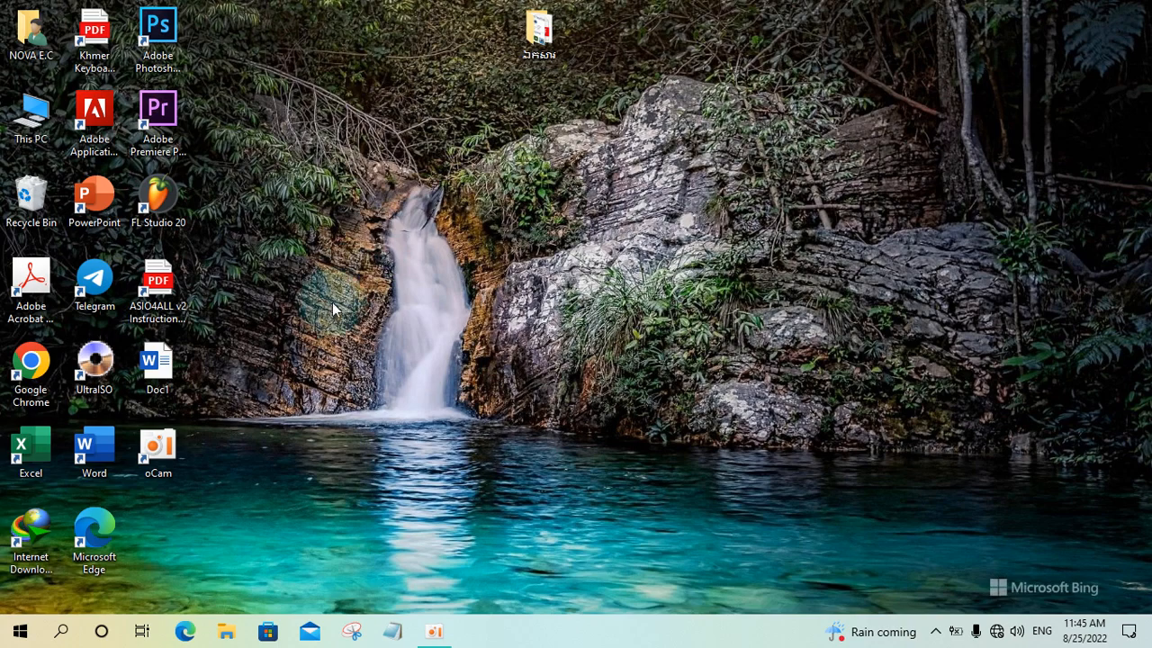
# Launch Word from the desktop and create a blank document
pyautogui.doubleClick(97, 455)
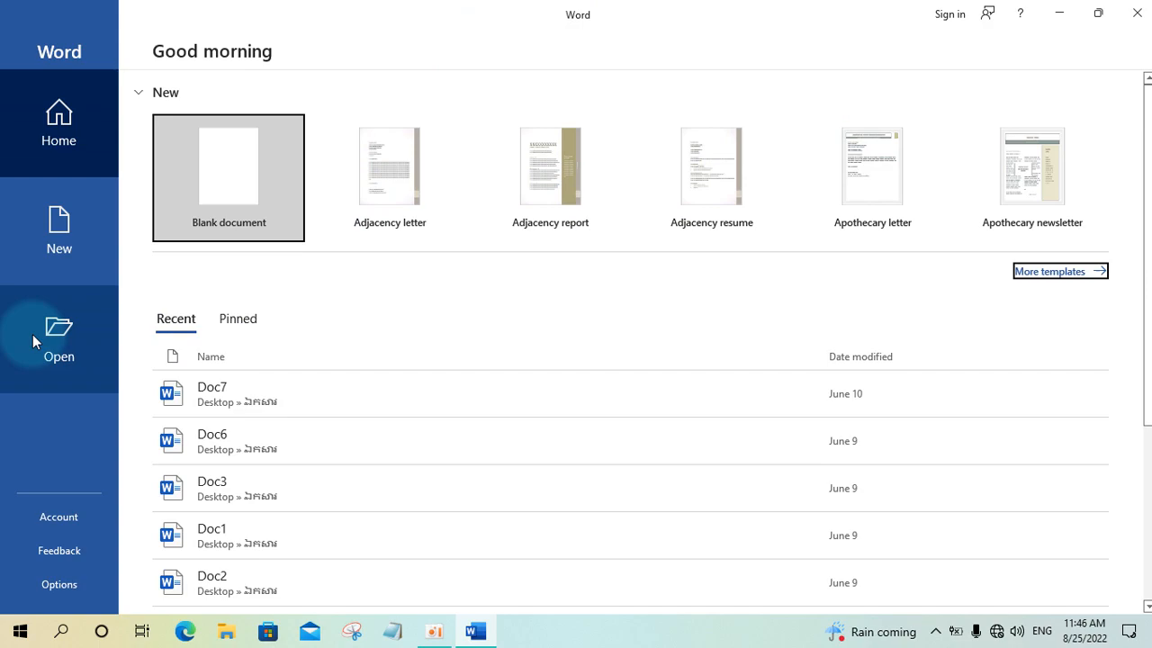
pyautogui.click(231, 218)
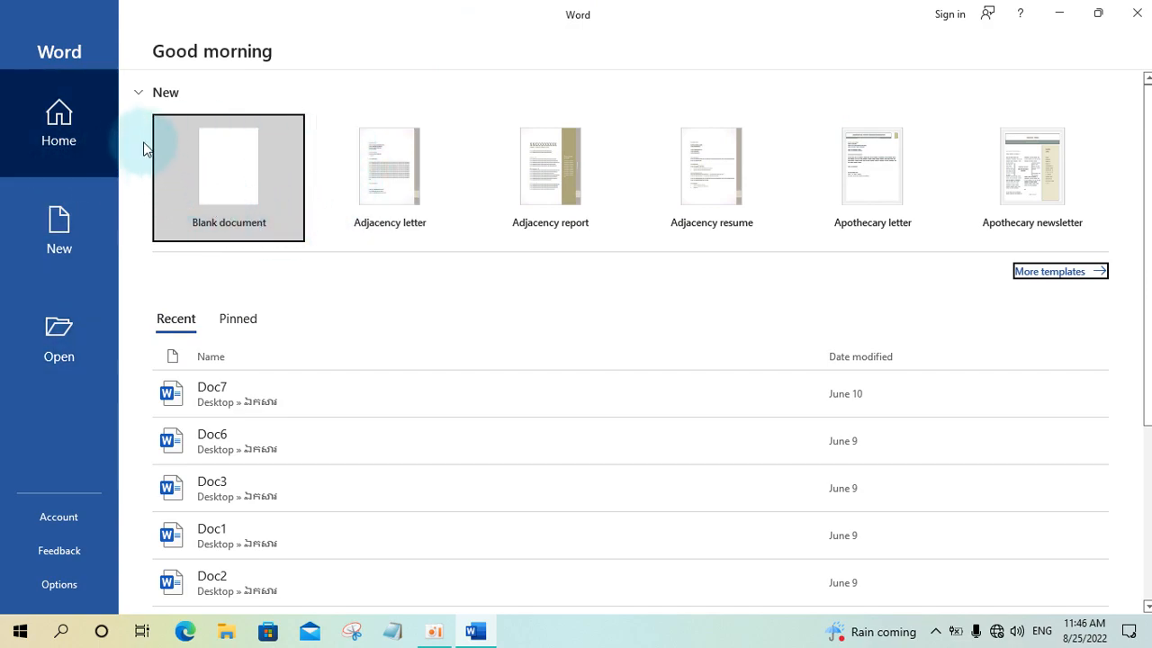
pyautogui.click(233, 173)
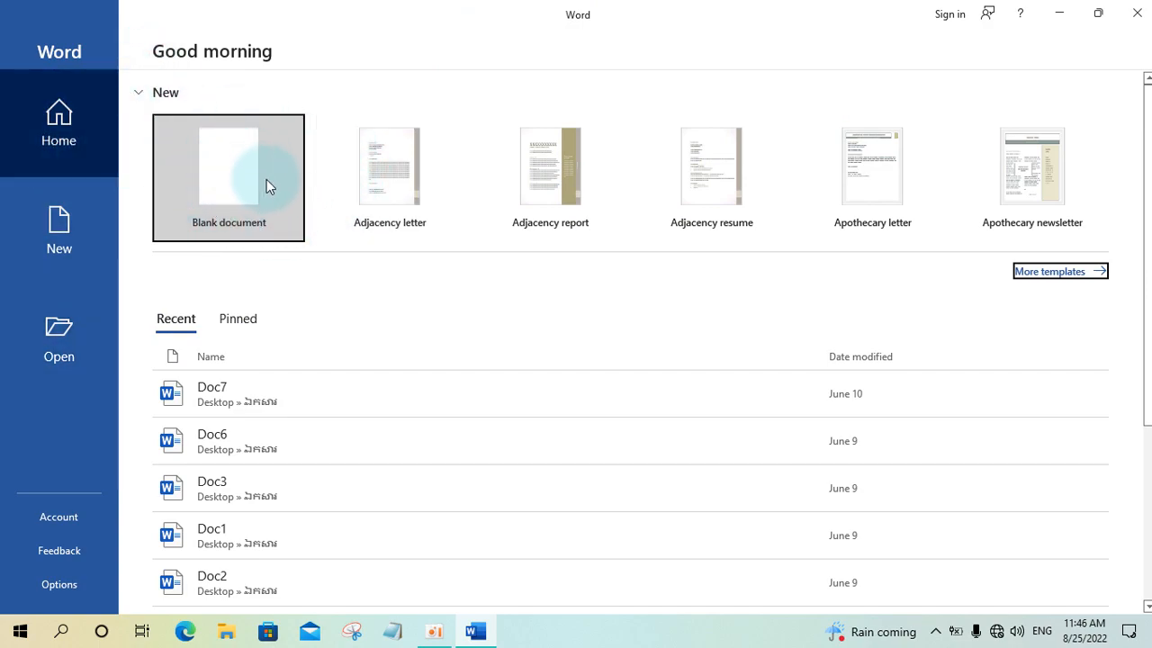
pyautogui.click(425, 151)
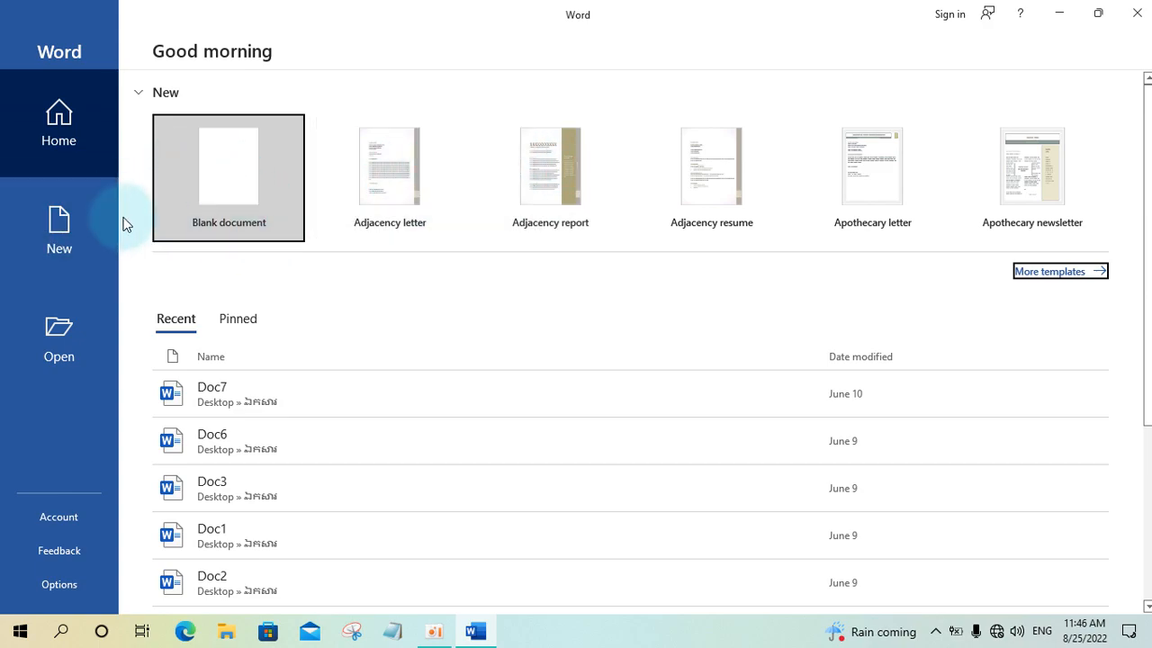
pyautogui.click(200, 170)
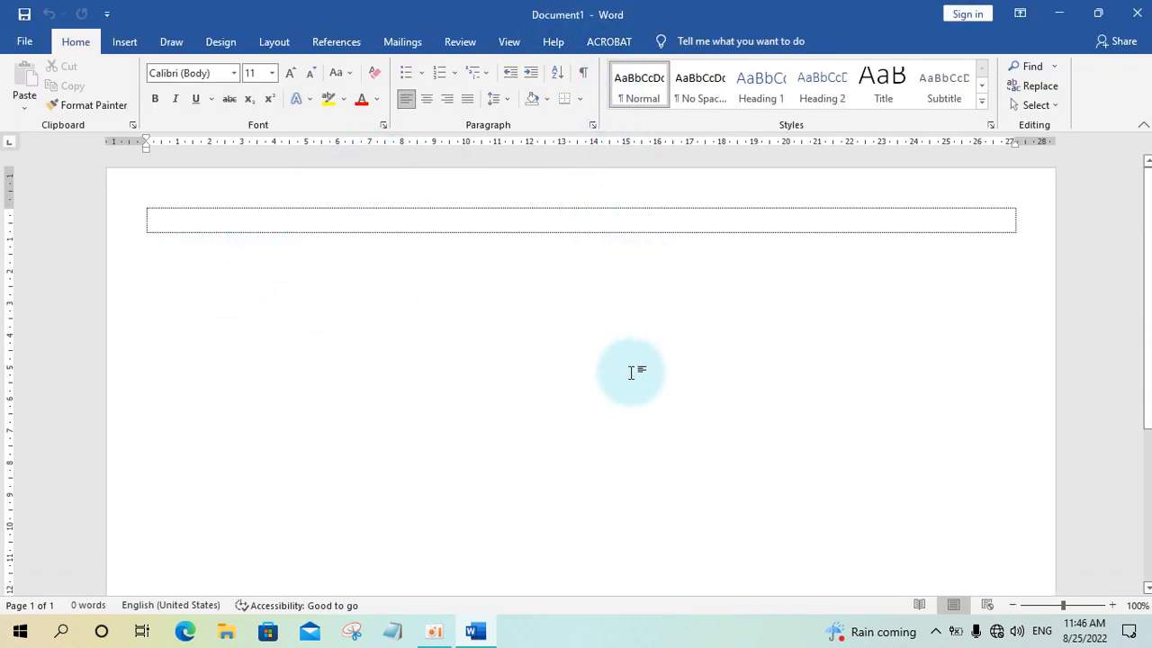
# Set the page orientation to Portrait for the whole document in Page Setup
pyautogui.scroll(-5, 249, 288)
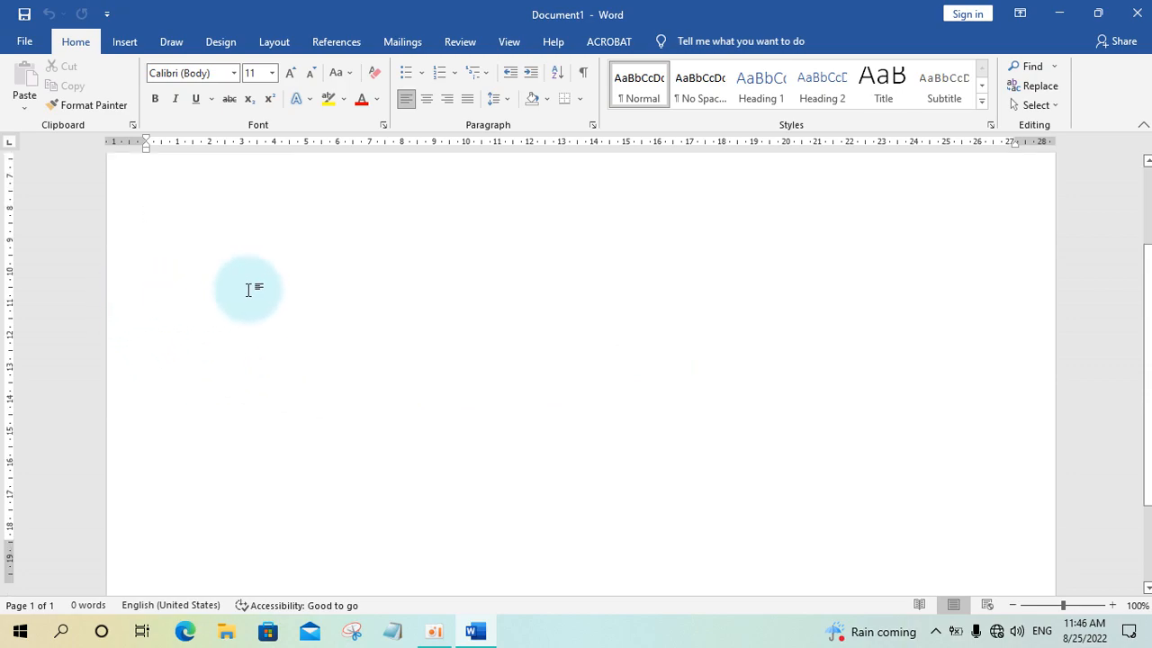
pyautogui.scroll(5, 255, 287)
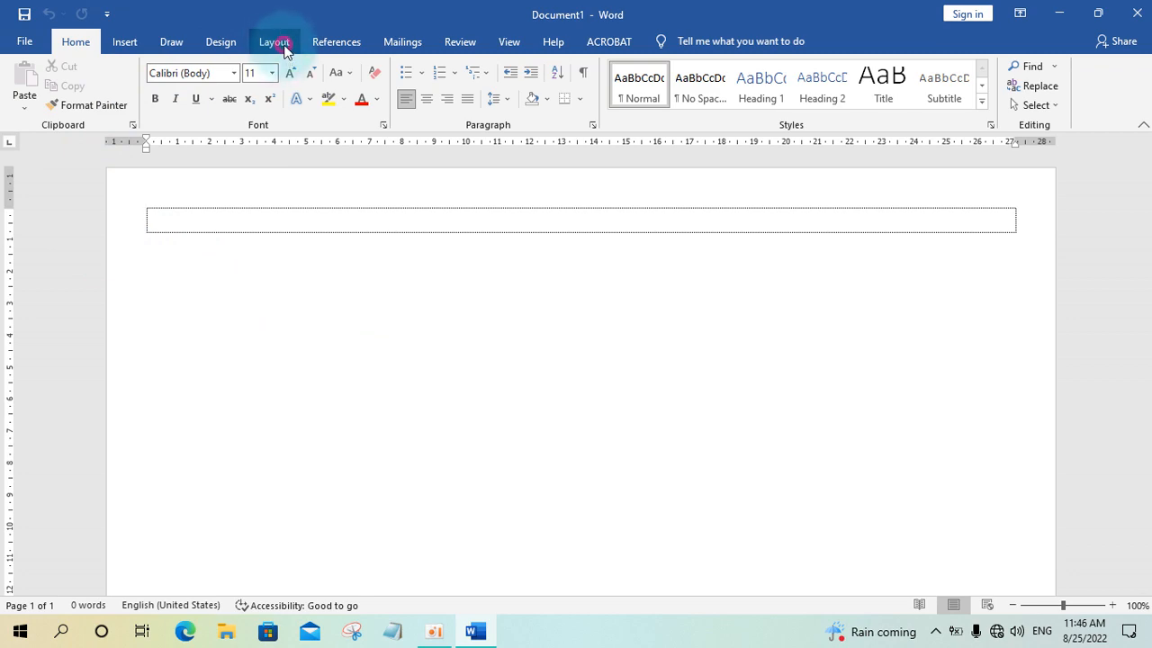
pyautogui.click(274, 42)
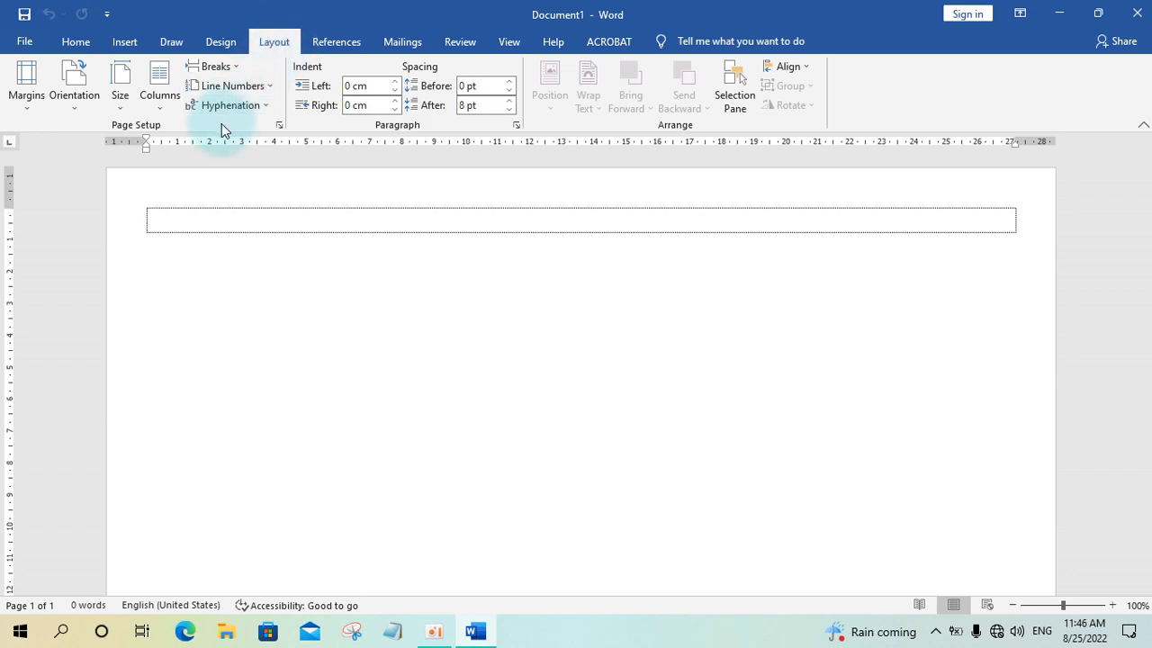
pyautogui.click(278, 123)
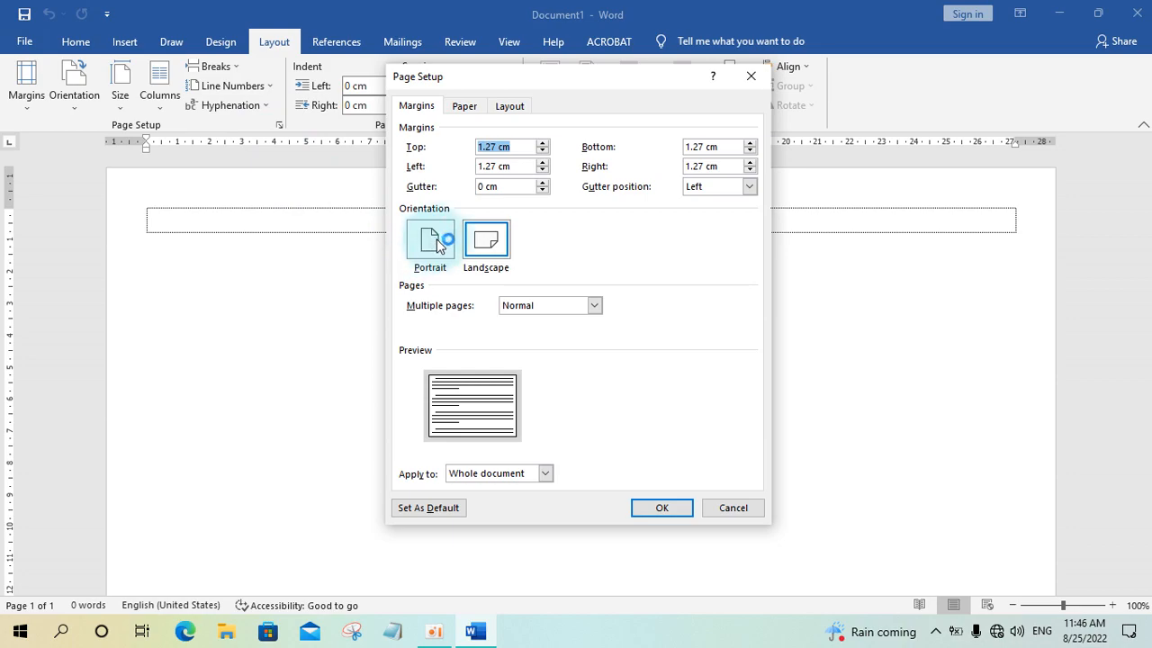
pyautogui.click(502, 239)
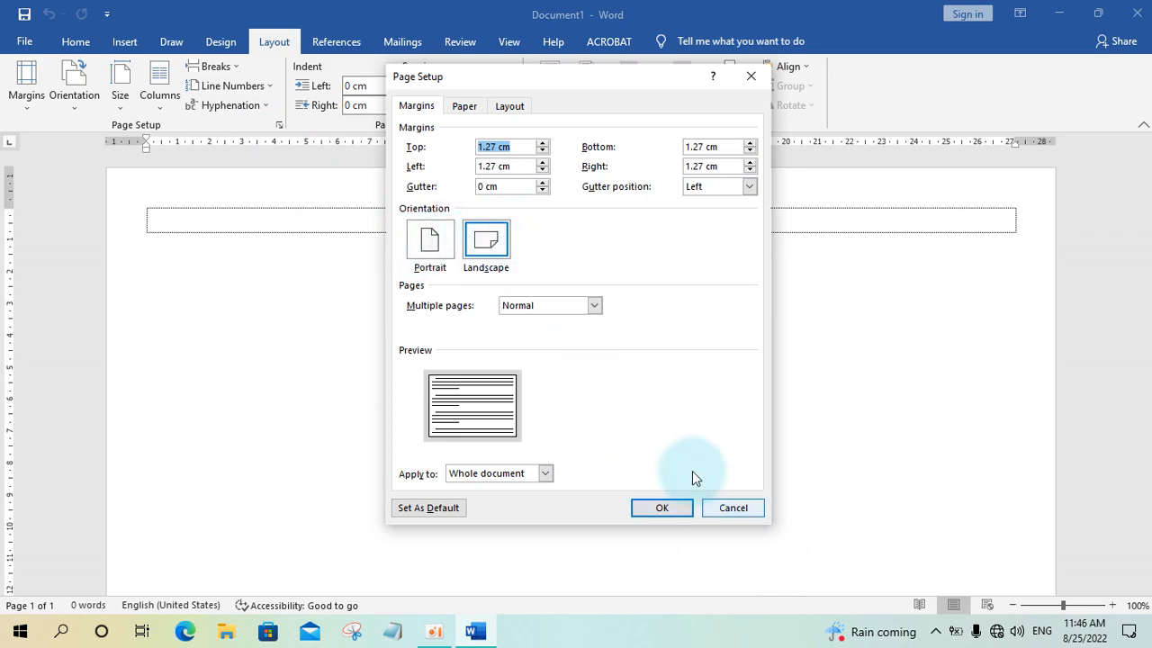
pyautogui.click(423, 252)
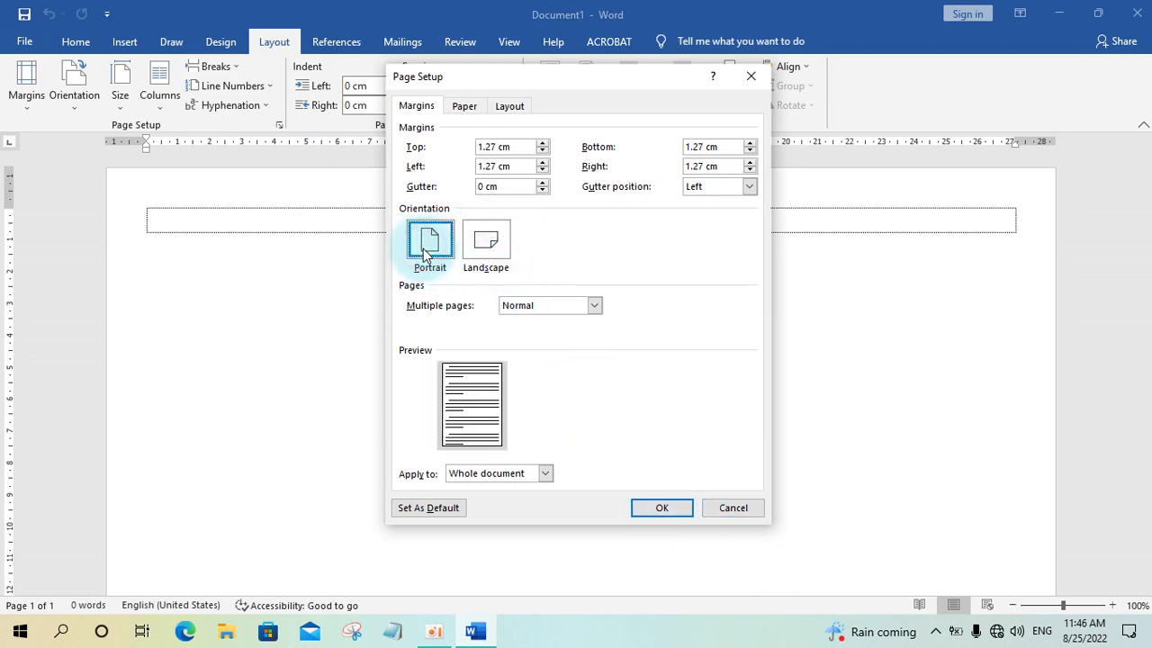
pyautogui.click(666, 509)
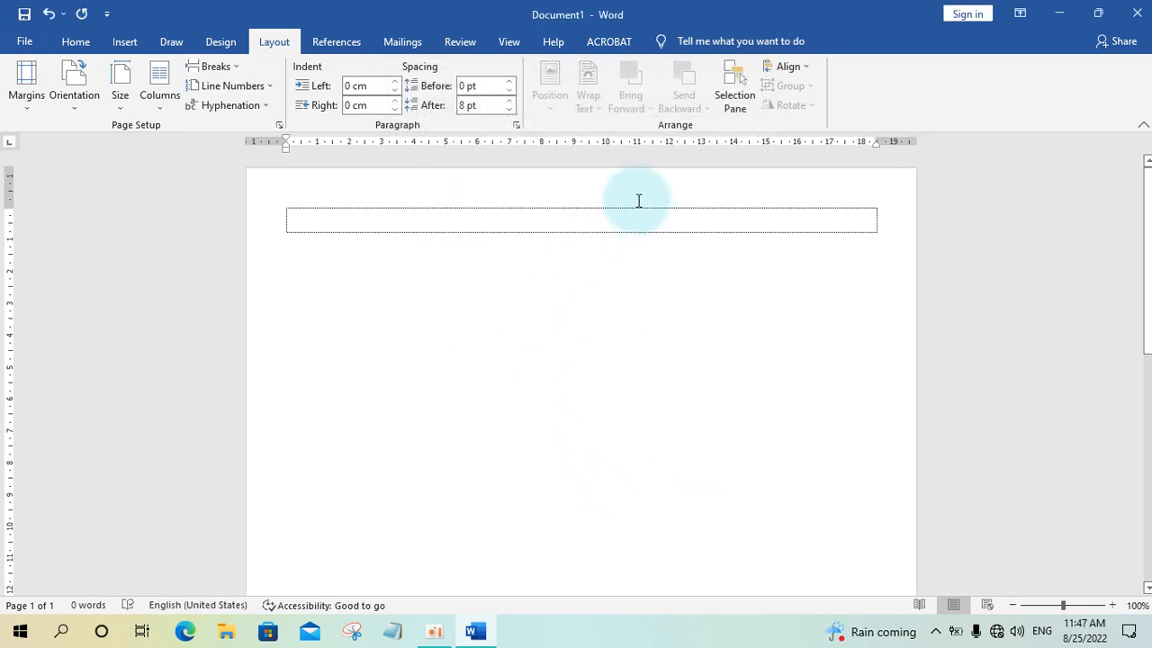
# Set the document's paper size to A4 (21 cm x 29.7 cm)
pyautogui.scroll(-6, 609, 237)
pyautogui.scroll(6, 609, 238)
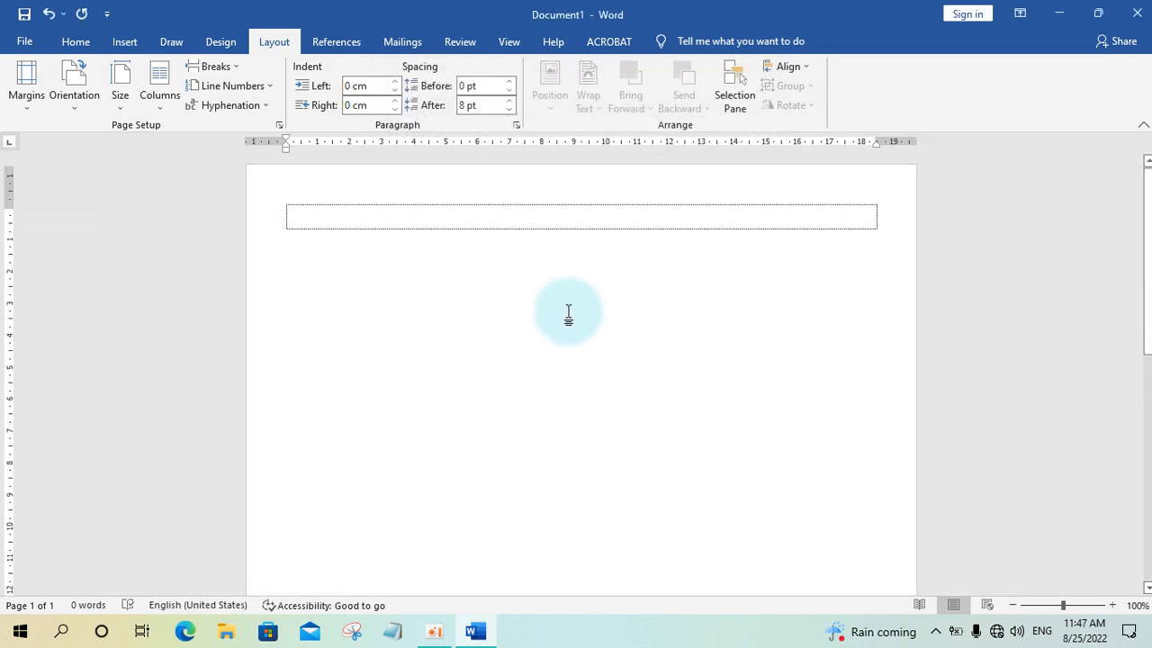
pyautogui.click(127, 77)
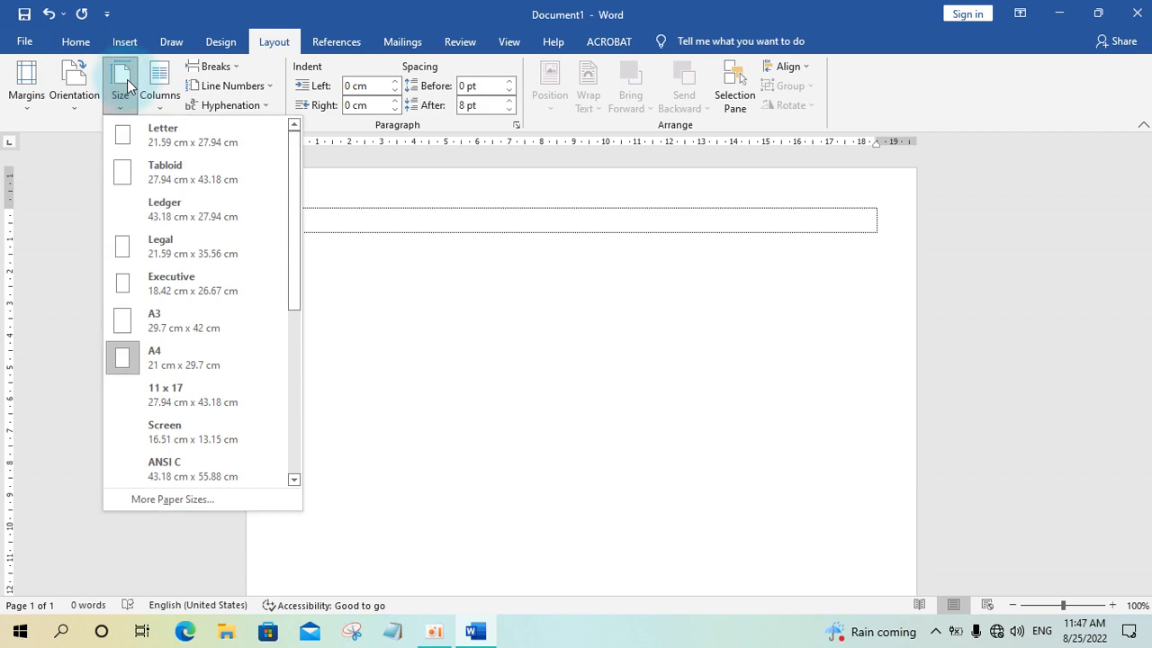
pyautogui.click(176, 369)
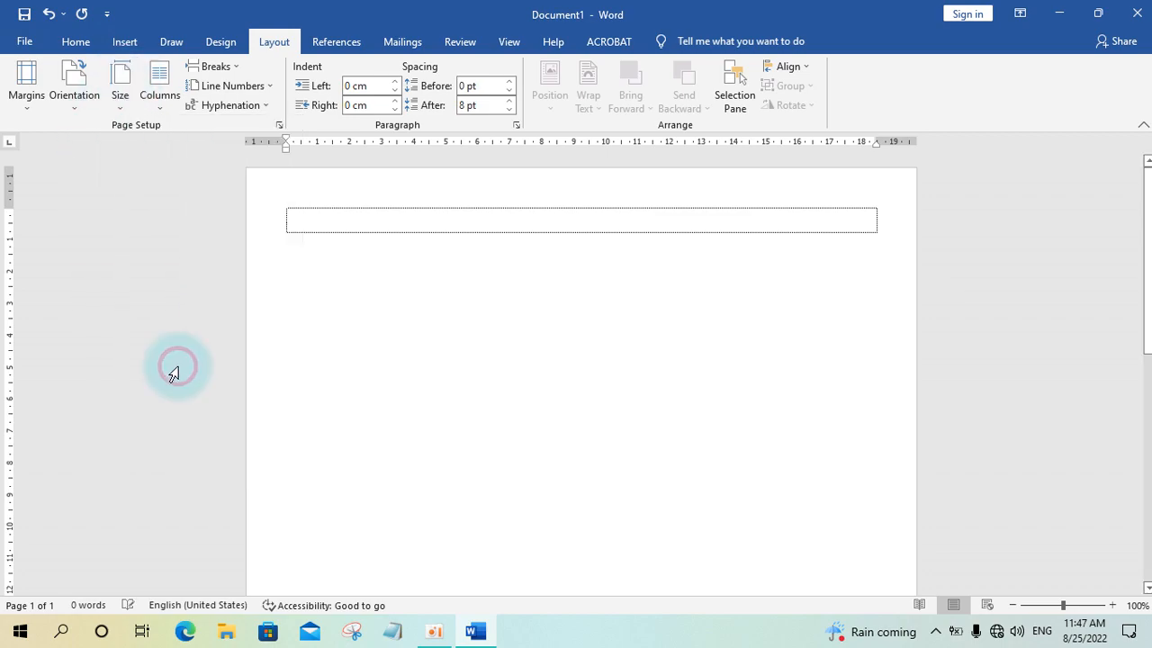
pyautogui.click(126, 94)
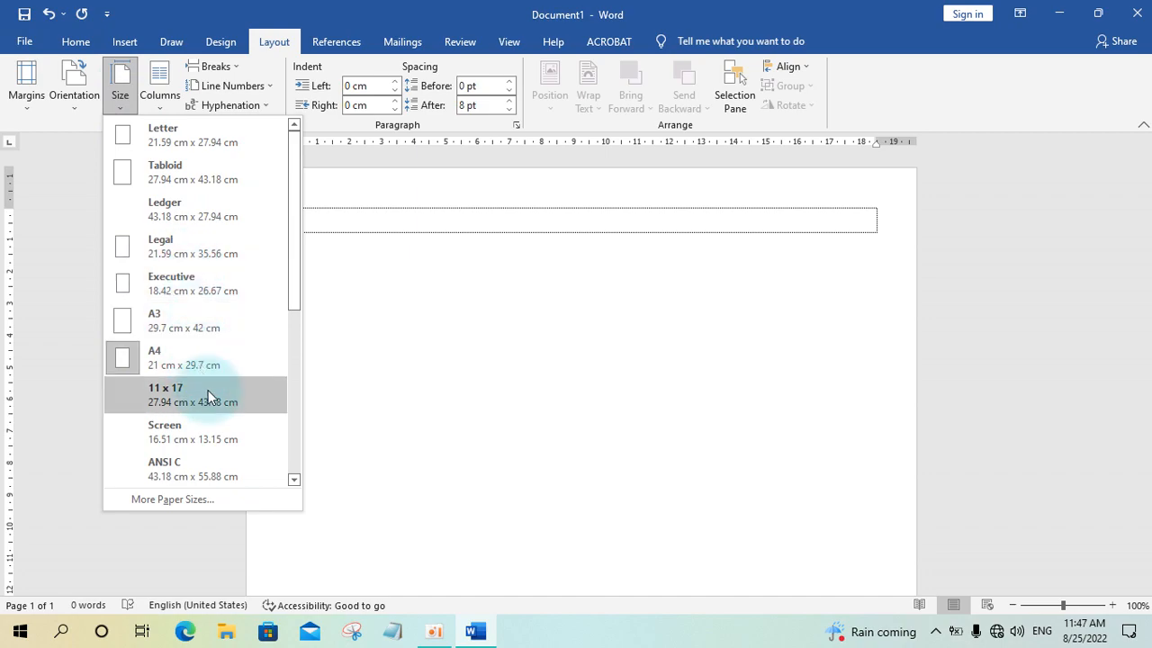
pyautogui.scroll(-3, 209, 390)
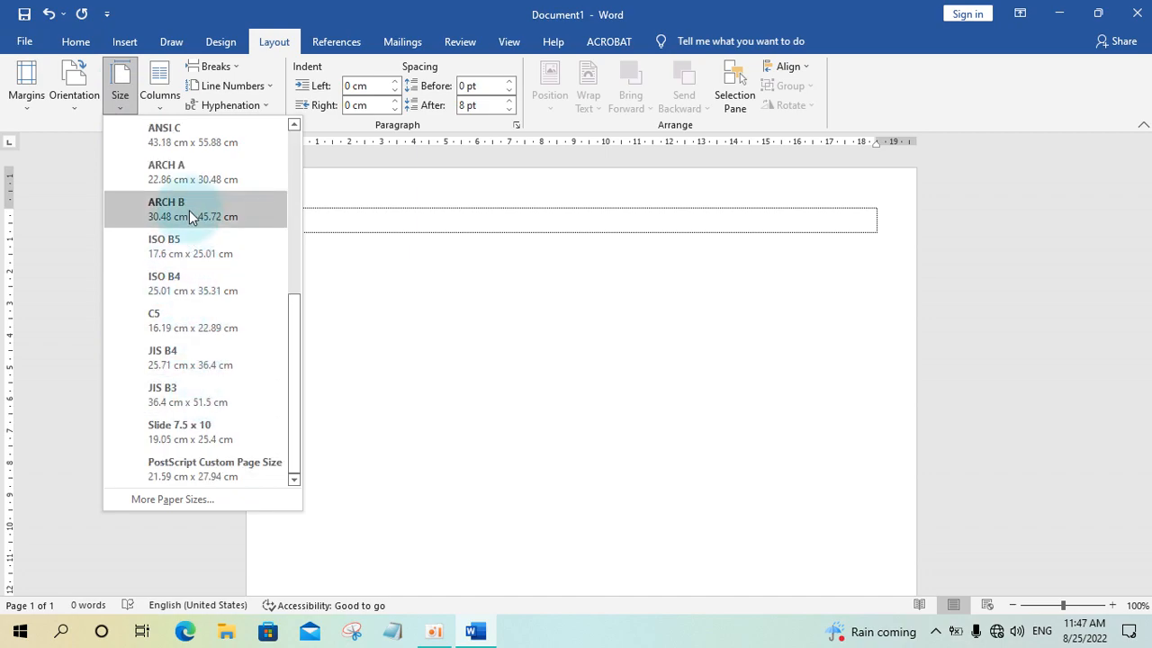
pyautogui.scroll(3, 200, 191)
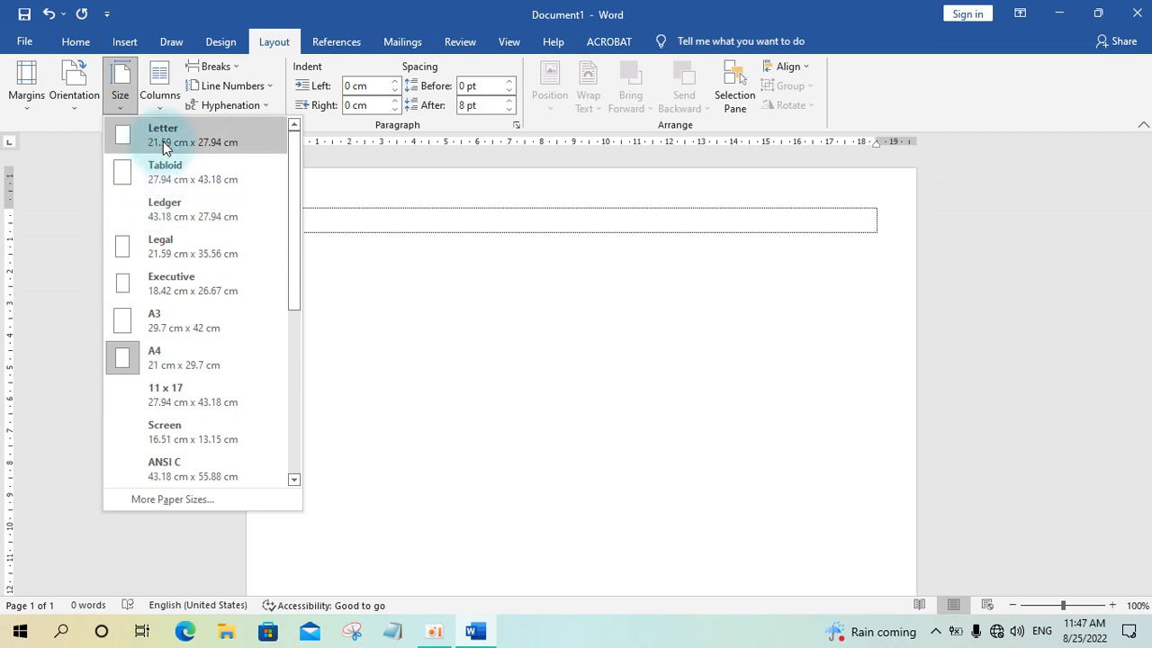
pyautogui.click(164, 364)
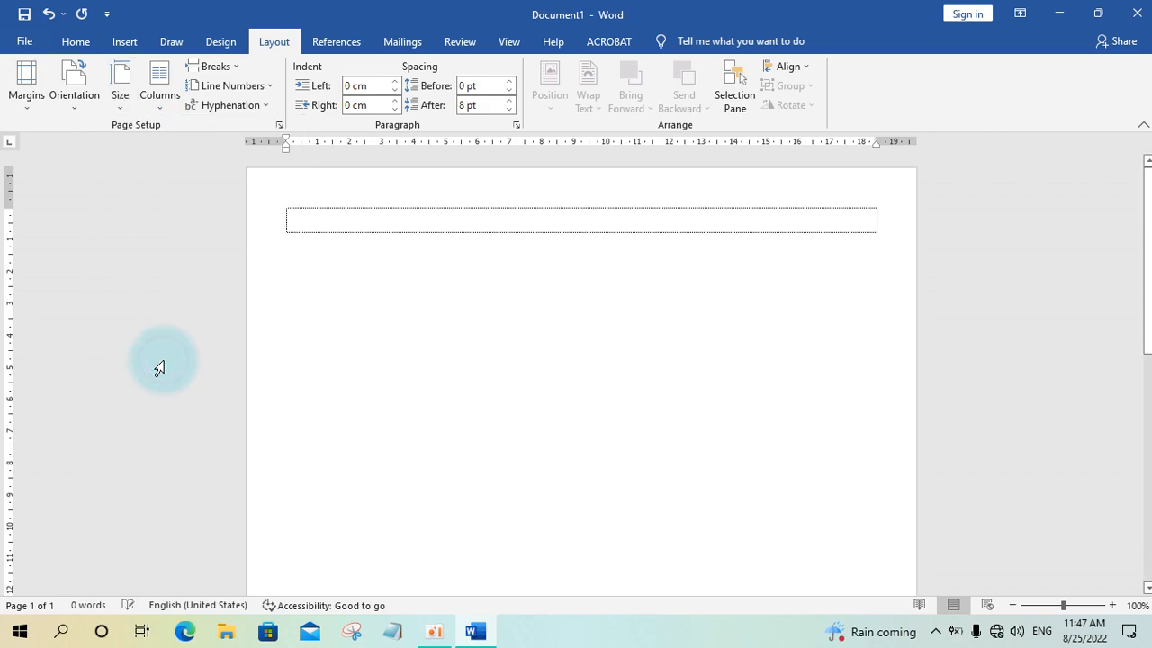
# Apply the Narrow margin preset to the document, with 1.27 cm on all four sides
pyautogui.click(58, 73)
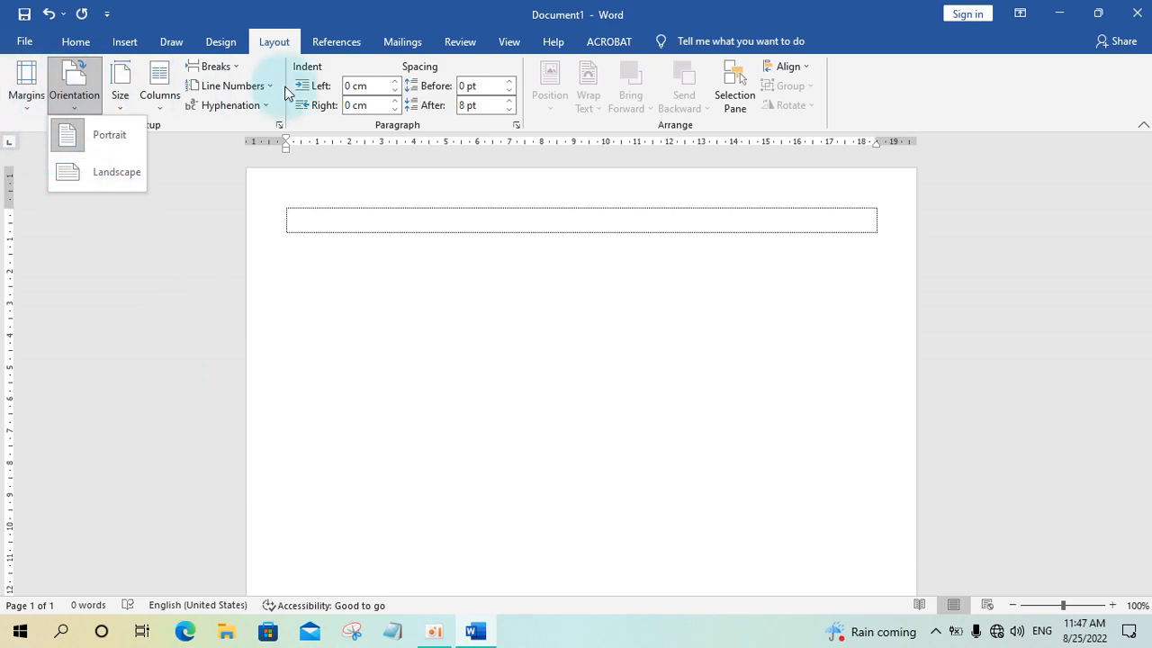
pyautogui.click(30, 77)
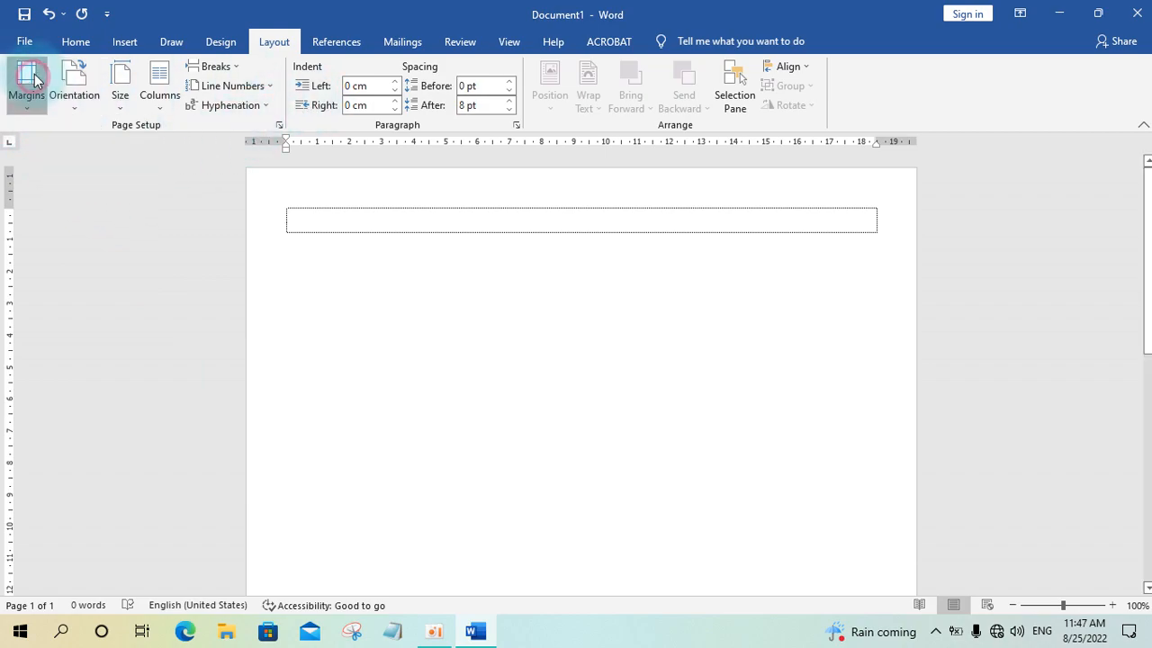
pyautogui.click(34, 81)
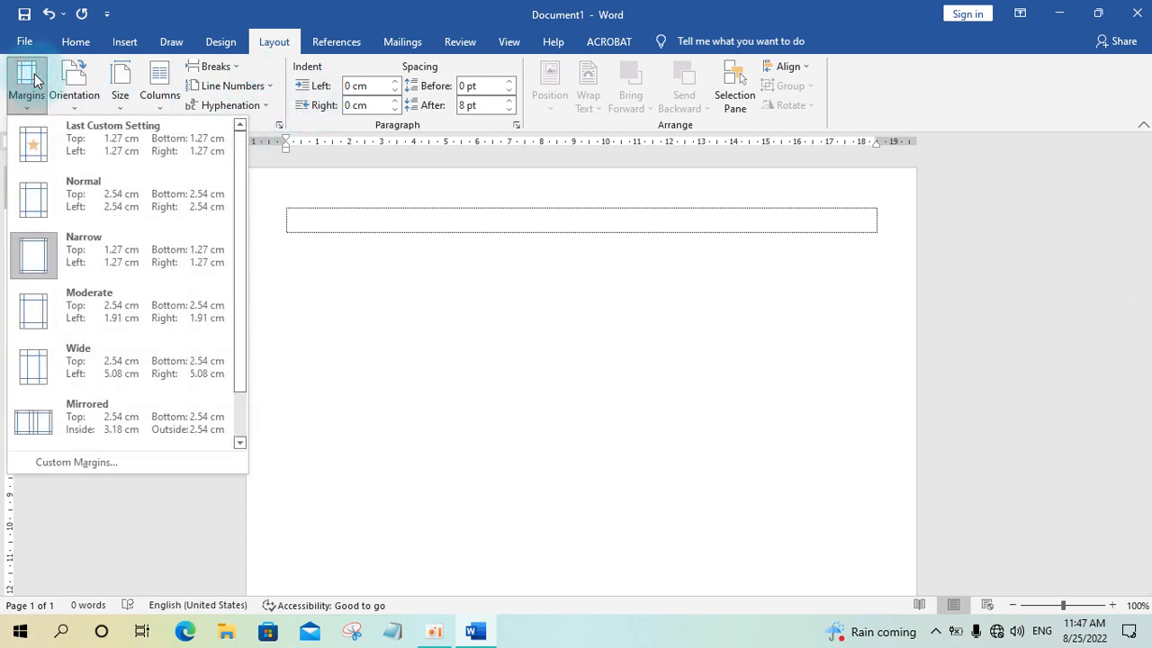
pyautogui.click(164, 264)
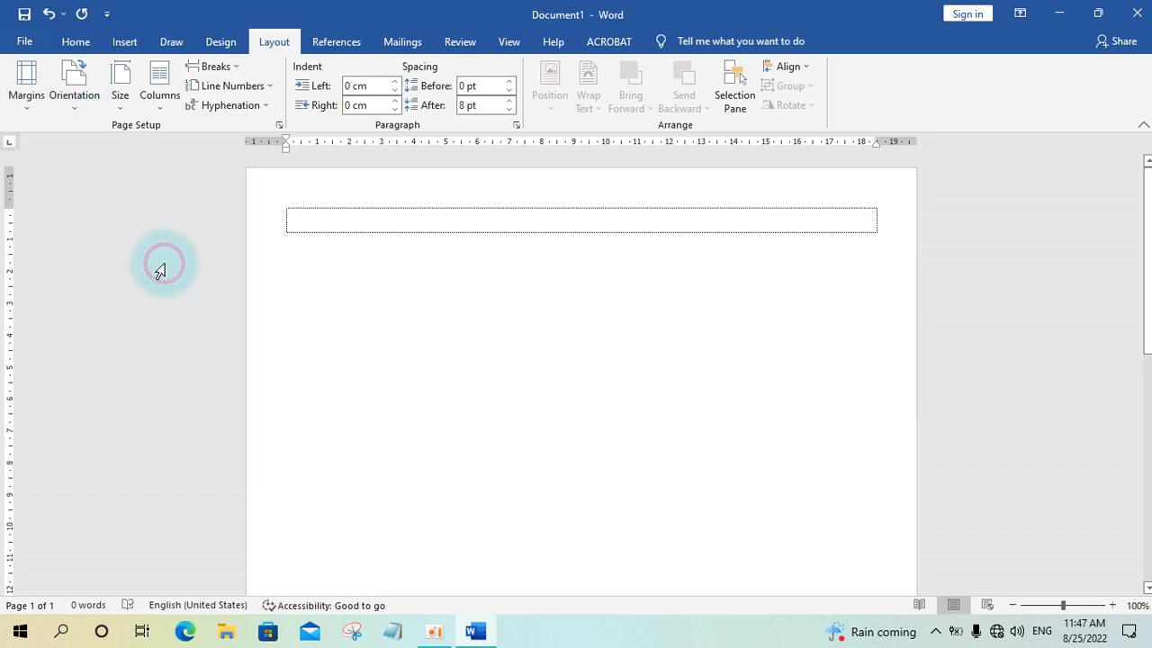
pyautogui.scroll(-10, 771, 288)
pyautogui.scroll(10, 747, 298)
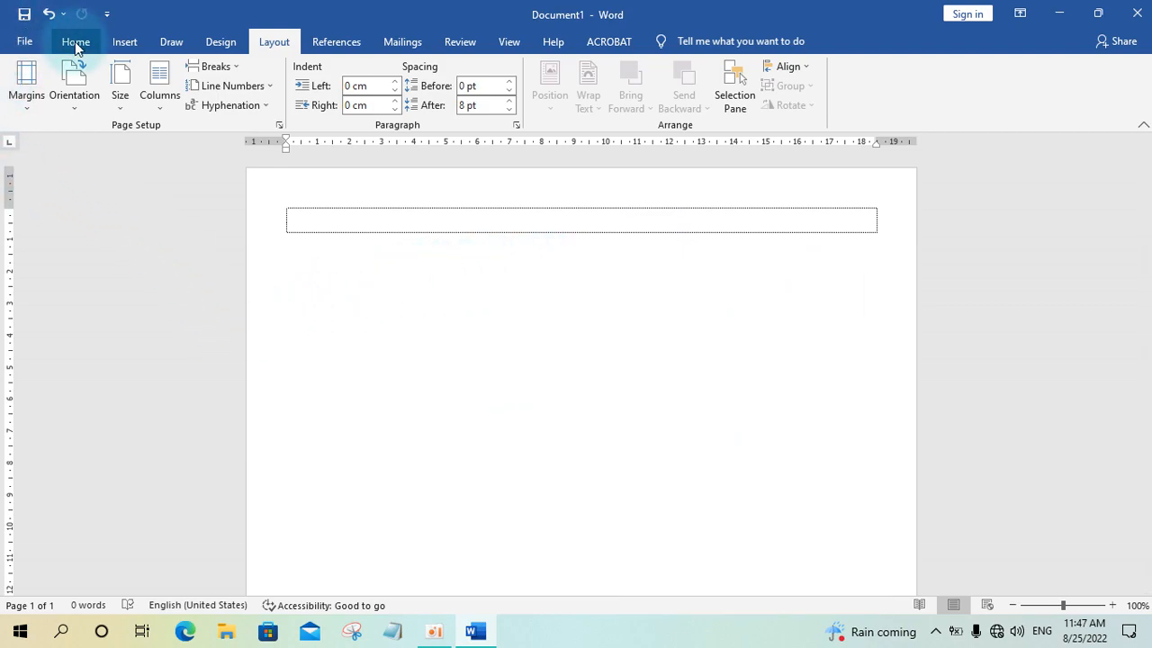
# Begin saving the document under Save As with the Desktop as the location
pyautogui.click(27, 41)
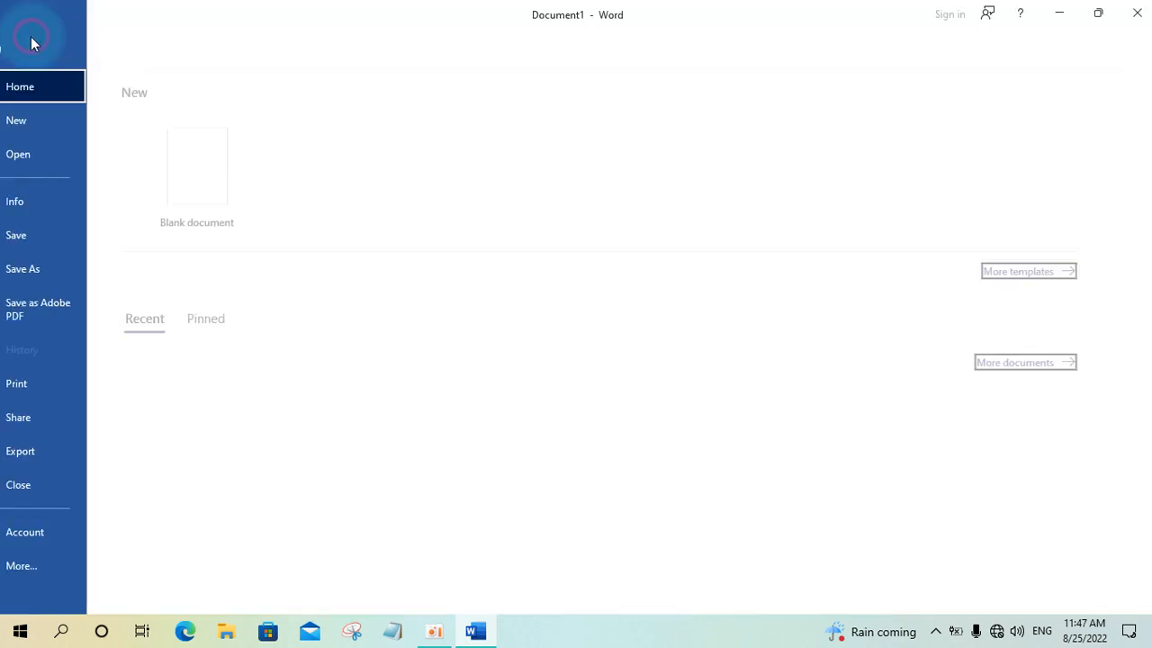
pyautogui.click(62, 271)
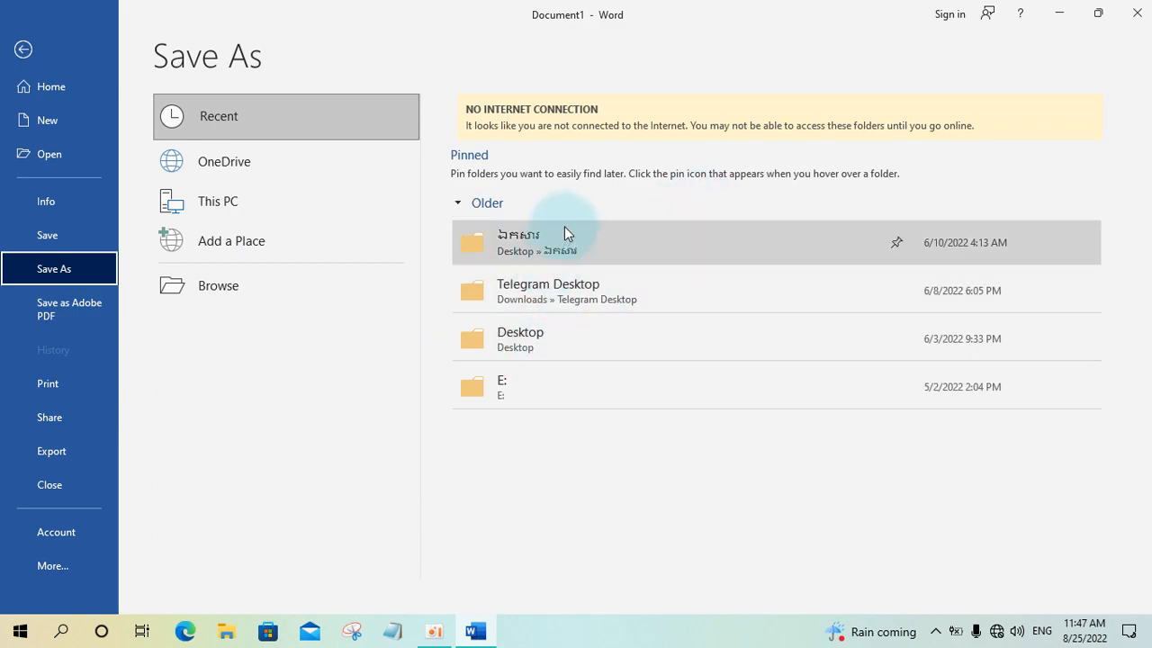
pyautogui.click(569, 353)
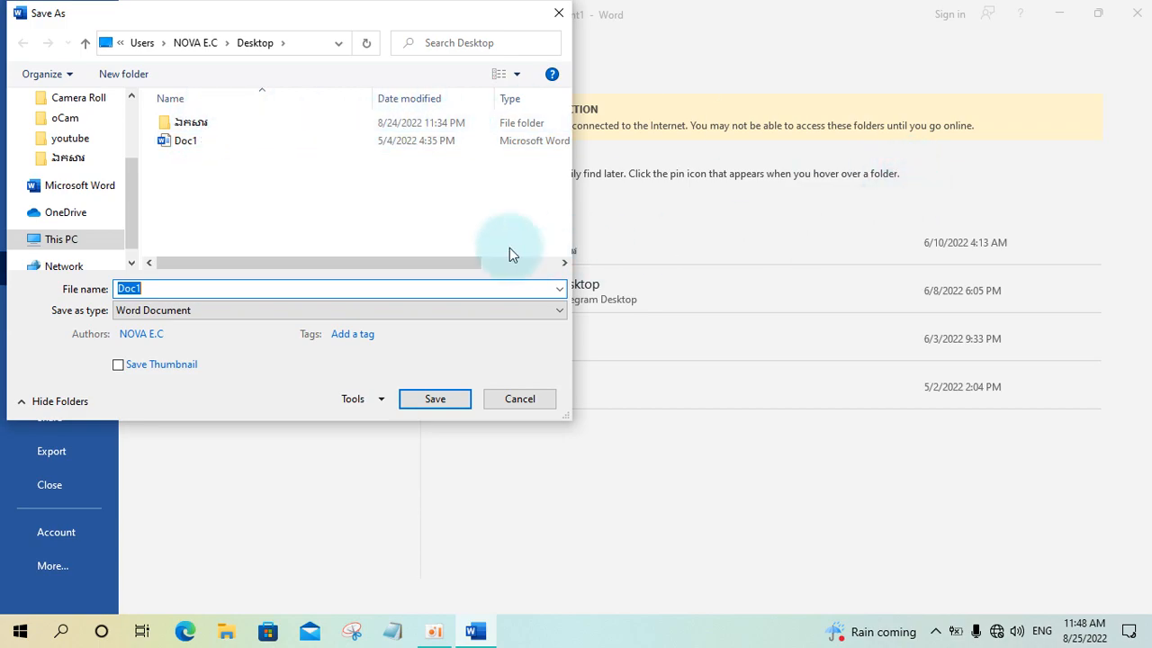
# Create a new folder named មេរៀន on the Desktop and open it as the save location
pyautogui.click(120, 73)
pyautogui.click(234, 121)
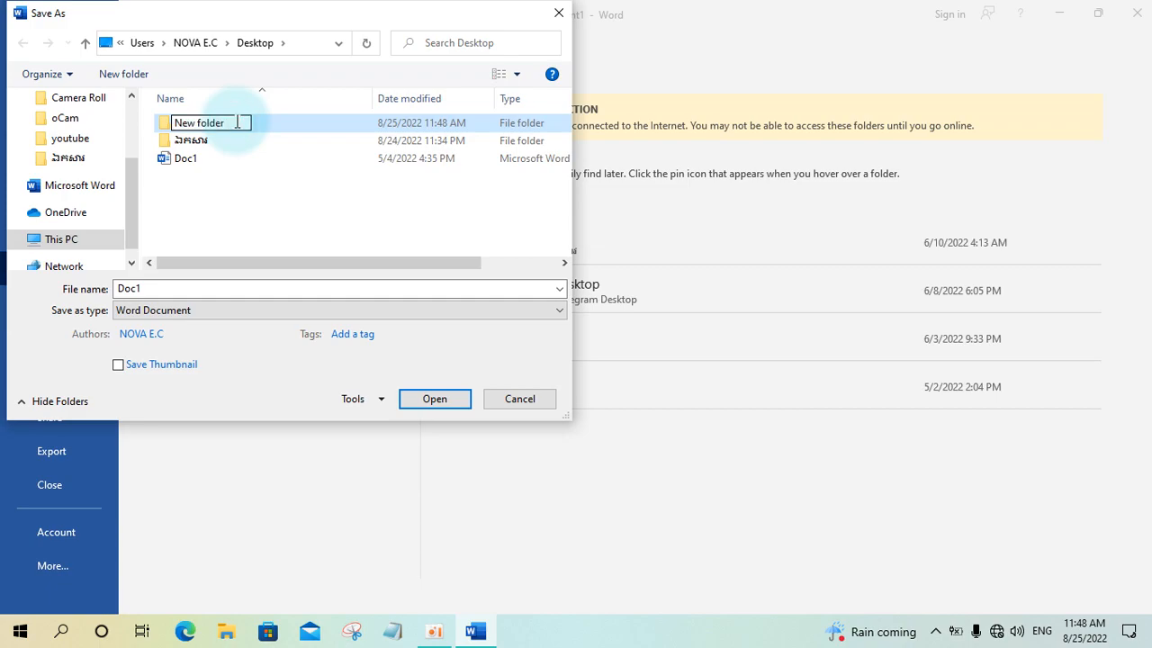
pyautogui.press('BackSpace')
pyautogui.press('BackSpace')
pyautogui.press('BackSpace')
pyautogui.press('BackSpace')
pyautogui.press('BackSpace')
pyautogui.press('BackSpace')
pyautogui.press('BackSpace')
pyautogui.press('BackSpace')
pyautogui.press('BackSpace')
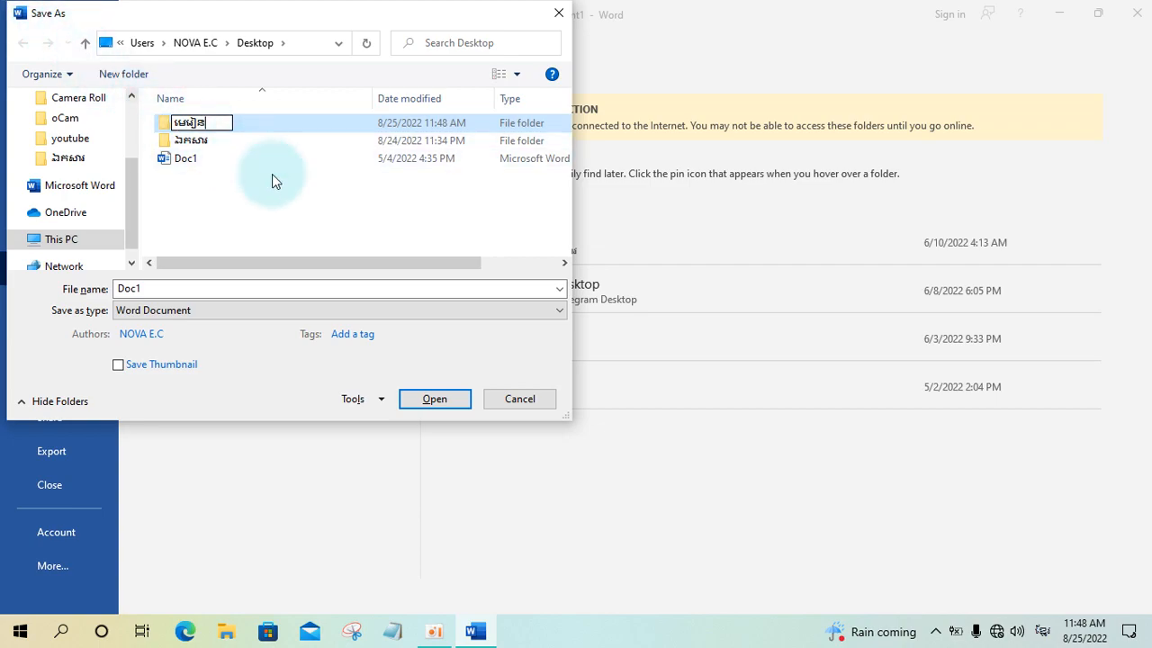
pyautogui.click(283, 125)
pyautogui.click(283, 125)
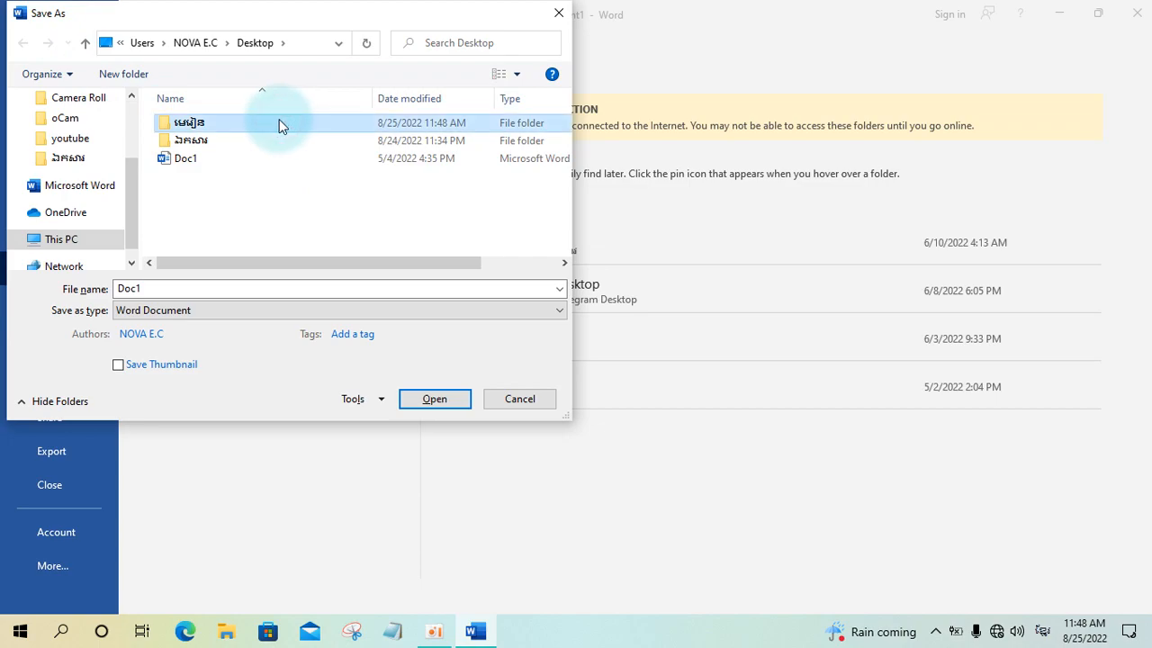
pyautogui.doubleClick(278, 125)
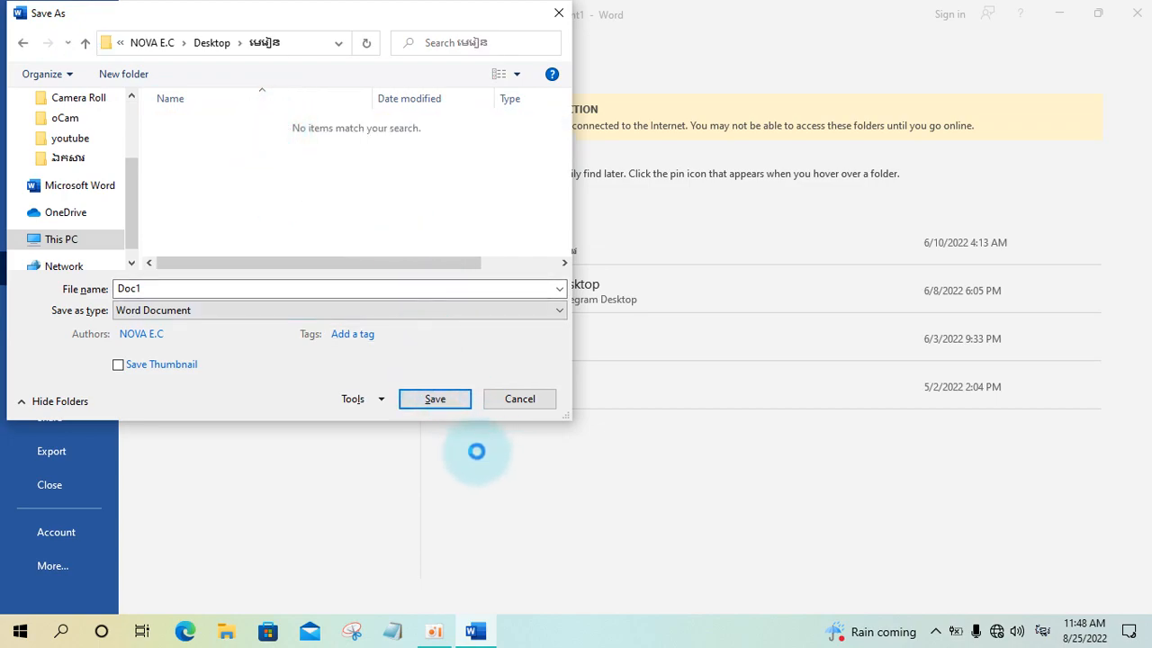
# Name the file មេរៀនទី១ and save it in the new folder as a Word Document
pyautogui.doubleClick(206, 288)
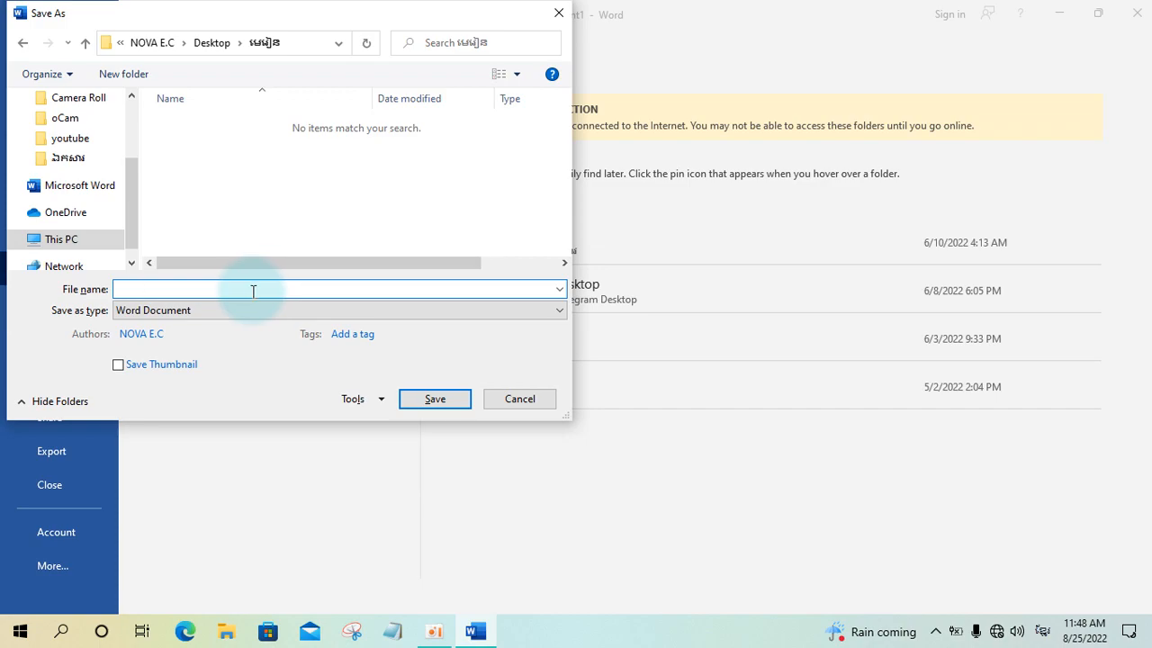
pyautogui.write('មេរៀនទី១')
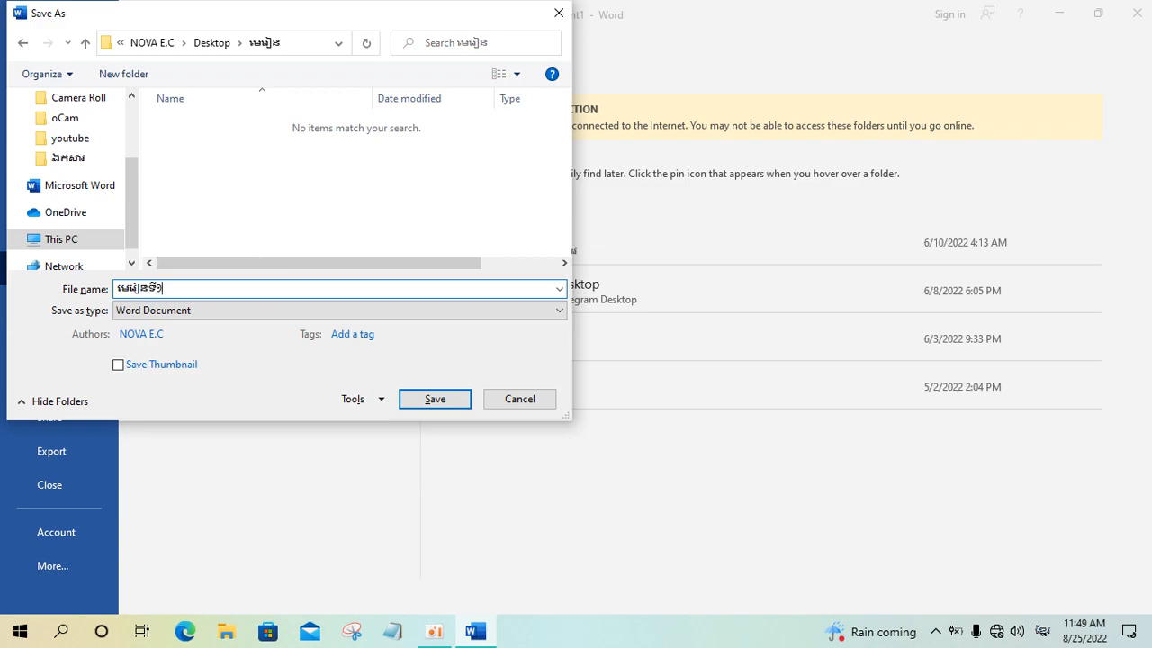
pyautogui.click(269, 312)
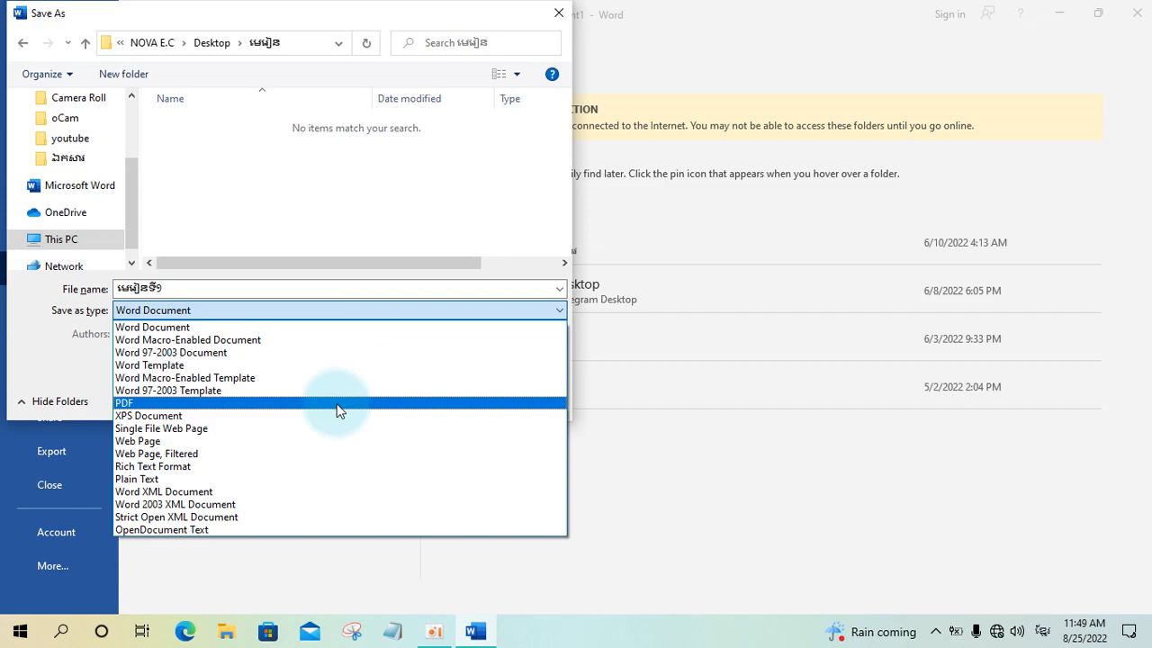
pyautogui.click(351, 315)
pyautogui.click(437, 399)
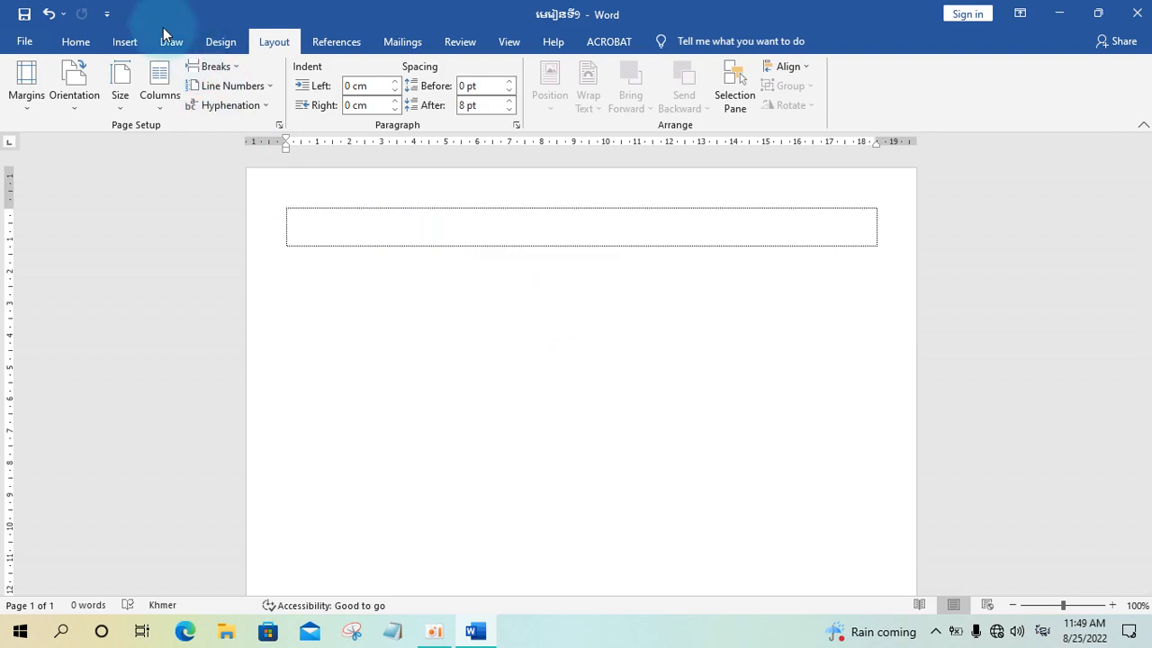
pyautogui.click(97, 44)
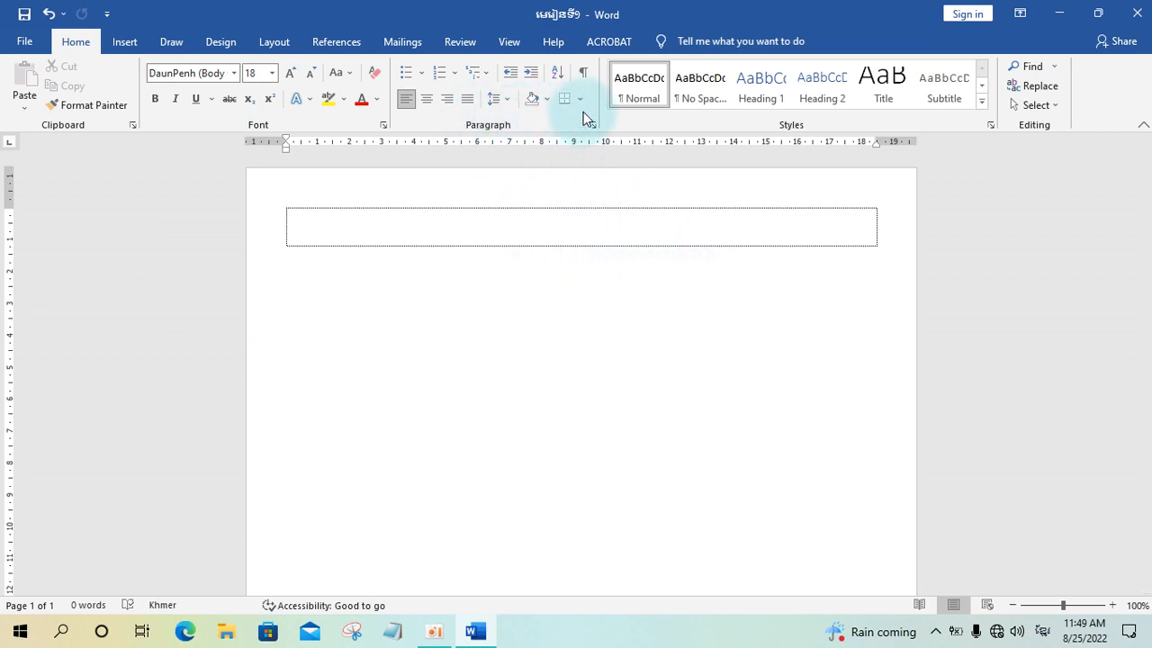
pyautogui.click(496, 99)
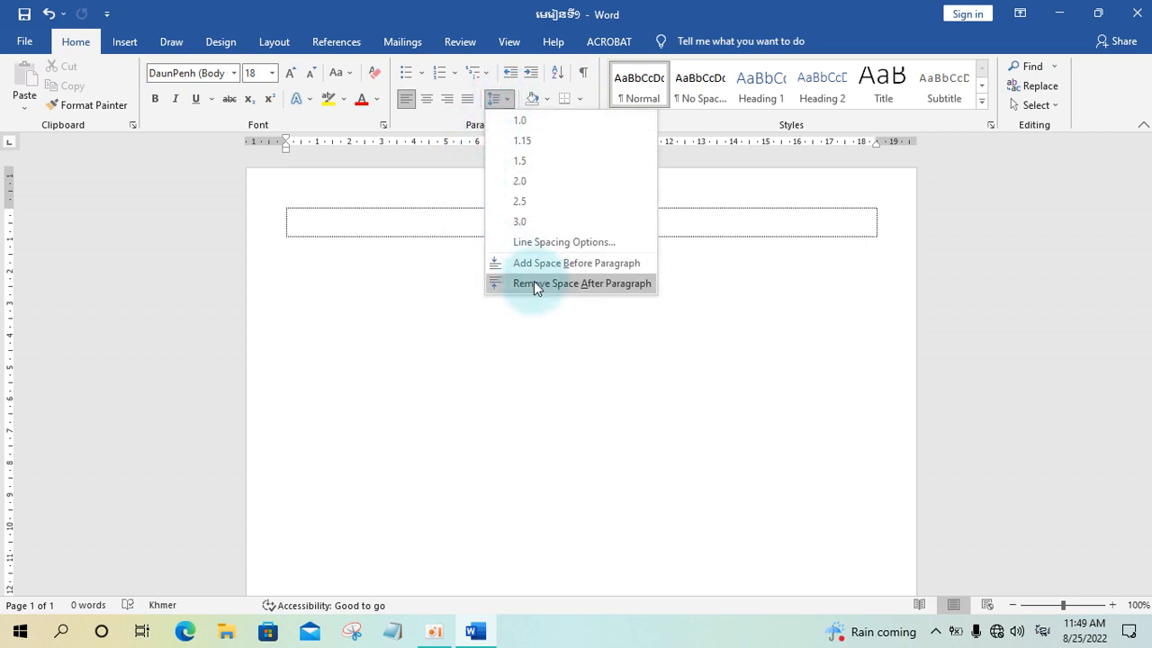
pyautogui.click(260, 186)
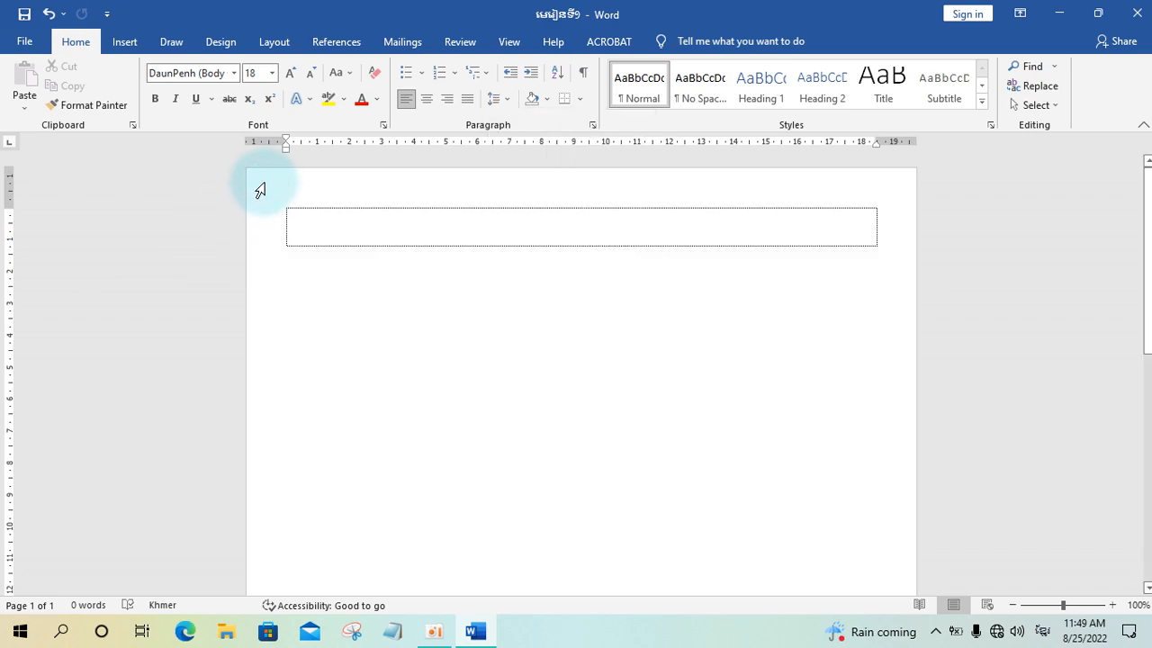
# Insert a table with 5 columns and 10 rows, and stretch it to about twice its height
pyautogui.click(115, 45)
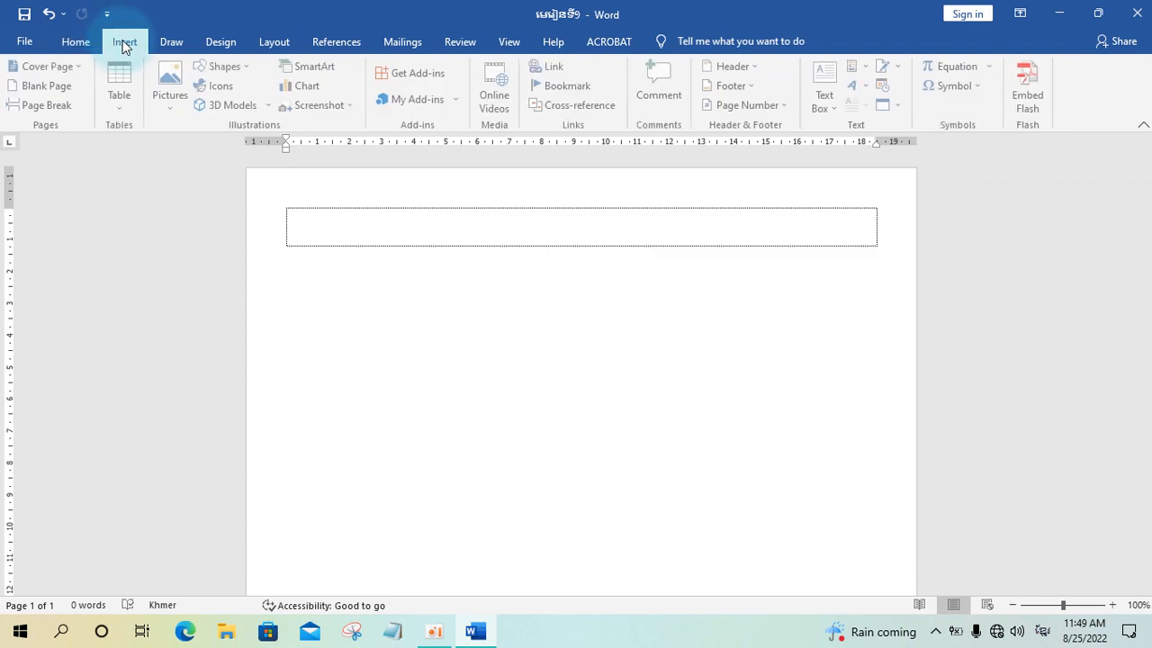
pyautogui.click(127, 103)
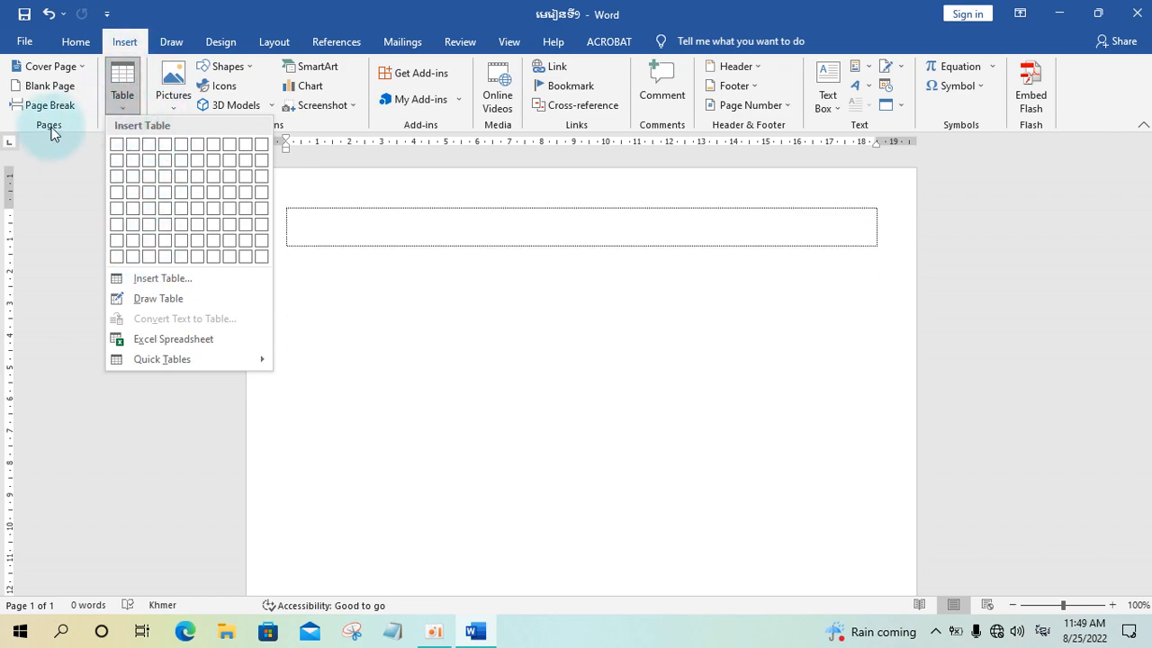
pyautogui.click(152, 280)
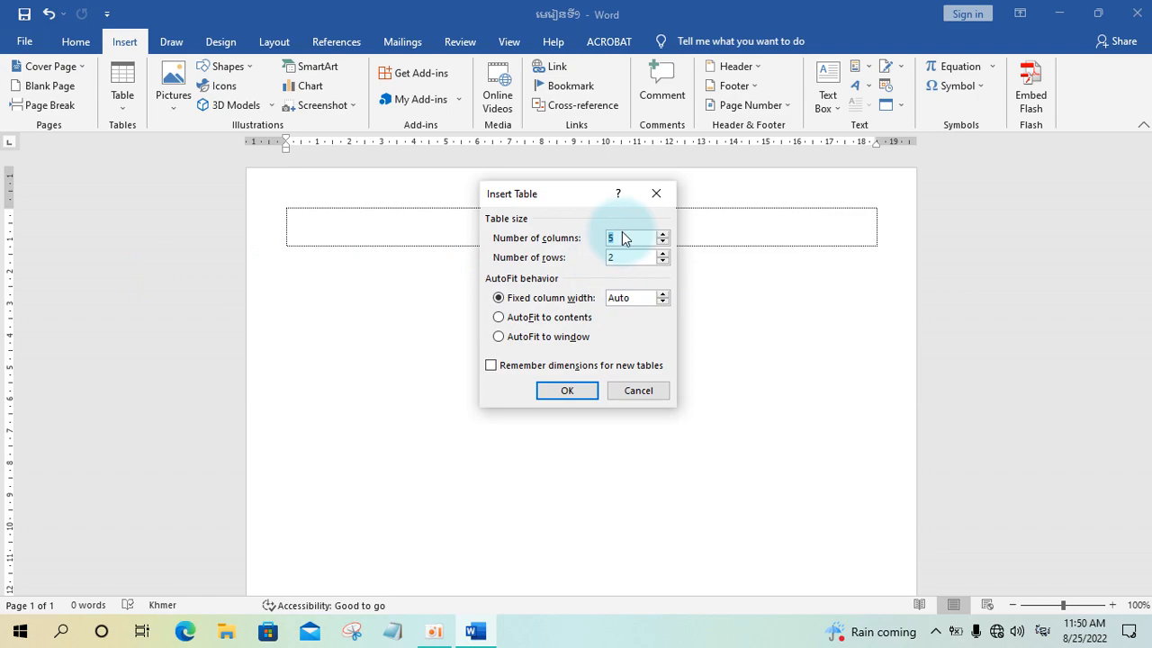
pyautogui.click(627, 256)
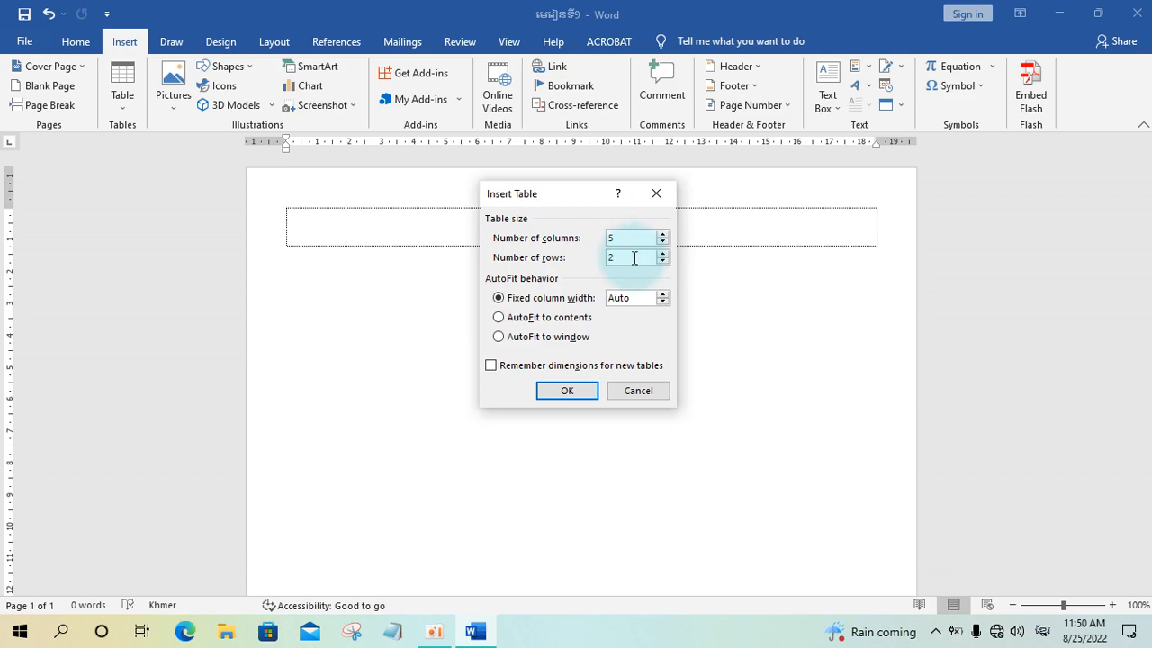
pyautogui.press('BackSpace')
pyautogui.write('១')
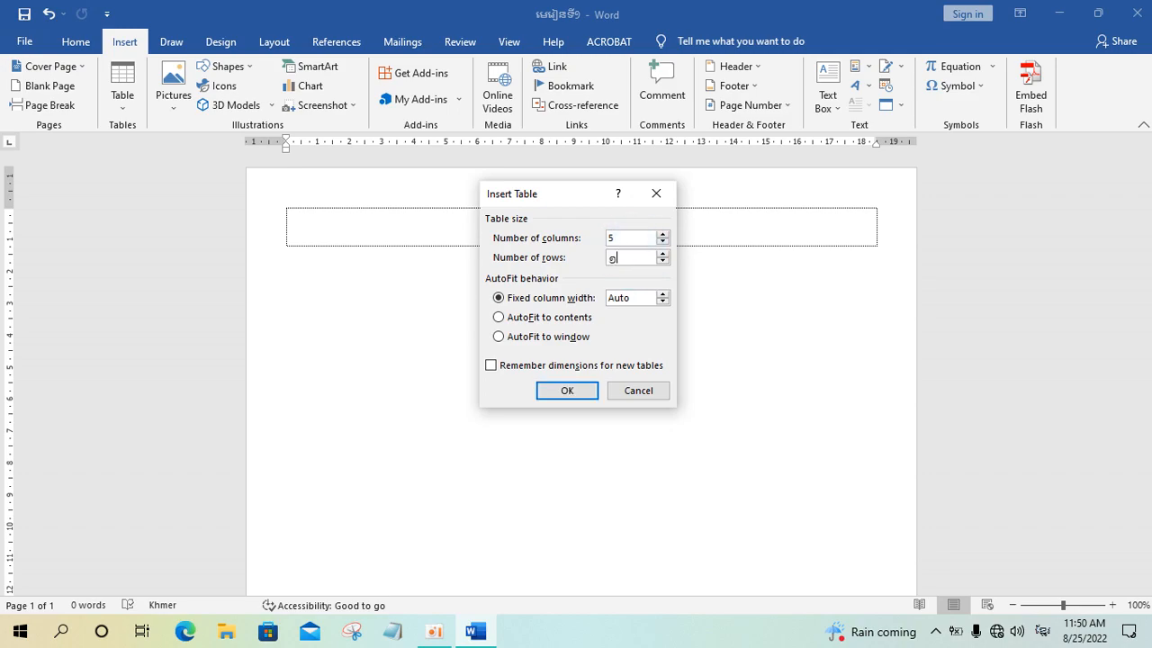
pyautogui.press('BackSpace')
pyautogui.press('BackSpace')
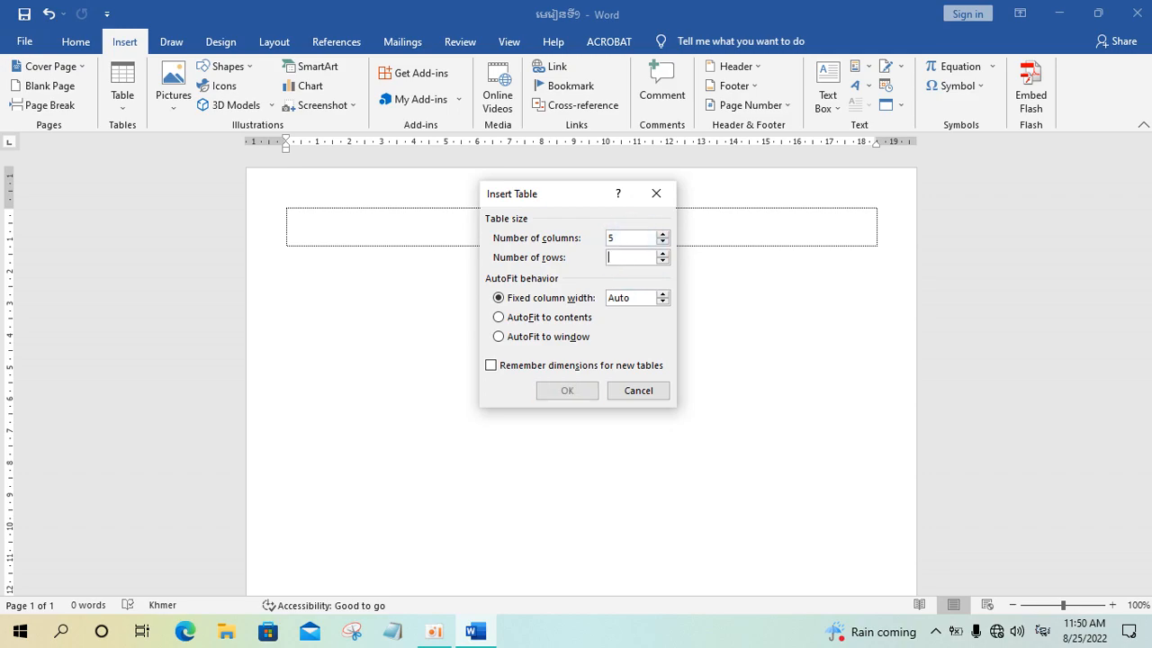
pyautogui.hotkey('alt', 'shift')
pyautogui.click(634, 258)
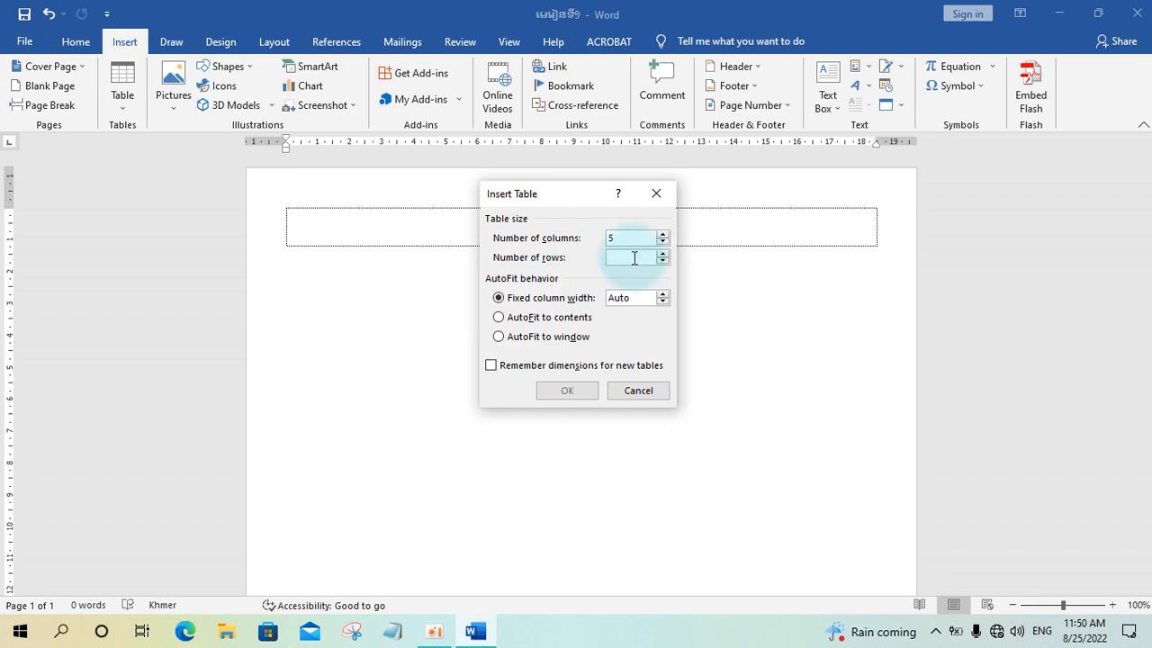
pyautogui.write('10')
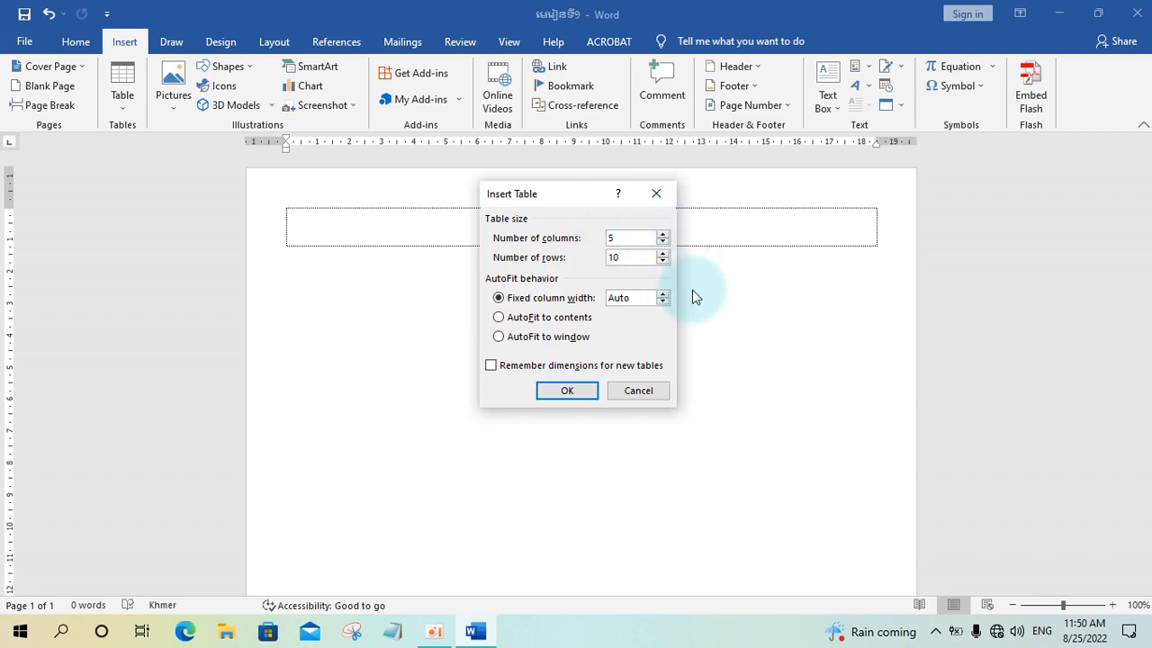
pyautogui.click(567, 392)
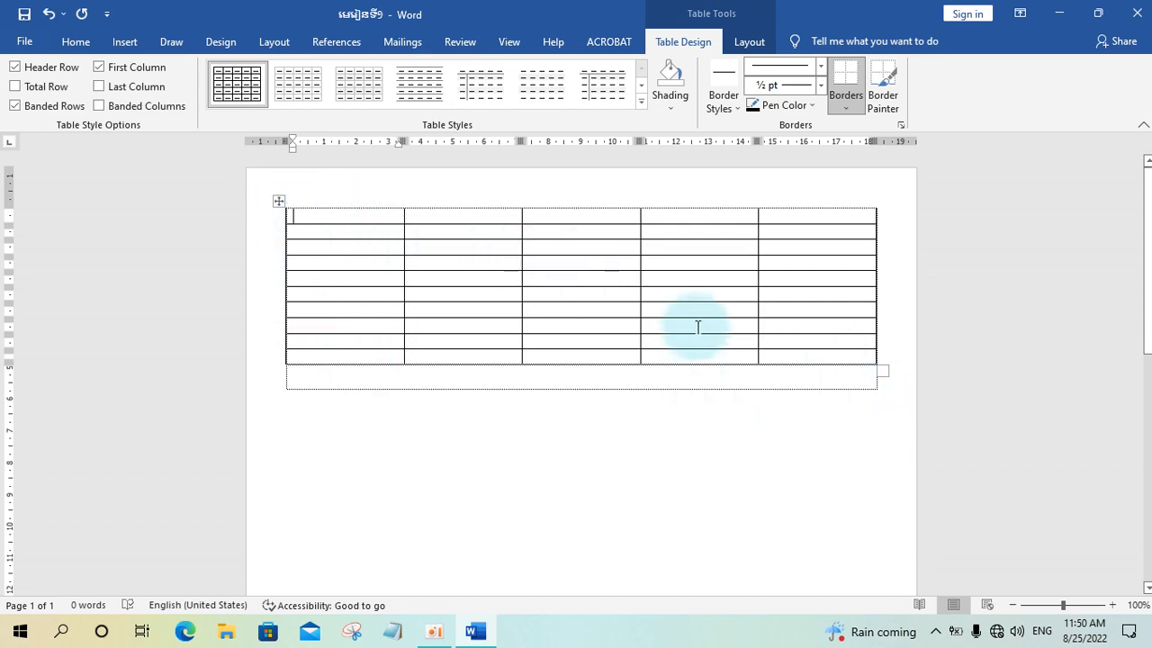
pyautogui.click(880, 368)
pyautogui.moveTo(875, 393)
pyautogui.mouseDown()
pyautogui.moveTo(884, 507)
pyautogui.moveTo(865, 533)
pyautogui.mouseUp()
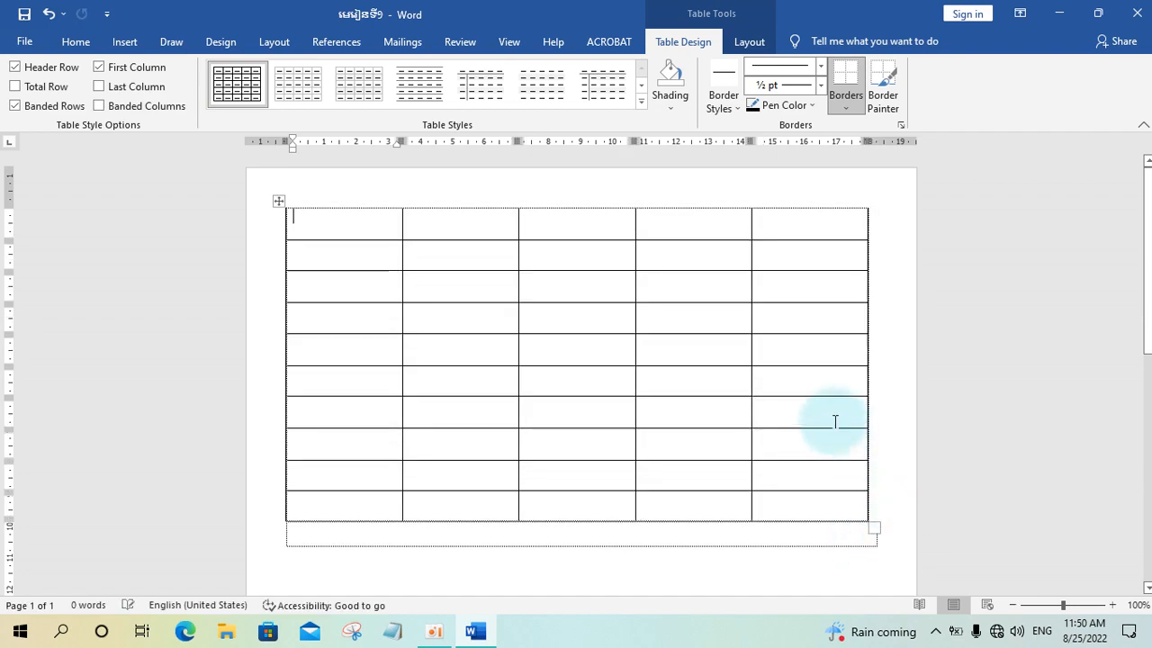
# Enter a centred heading in the table's first header cell: "N" followed by a superscript "o"
pyautogui.click(344, 225)
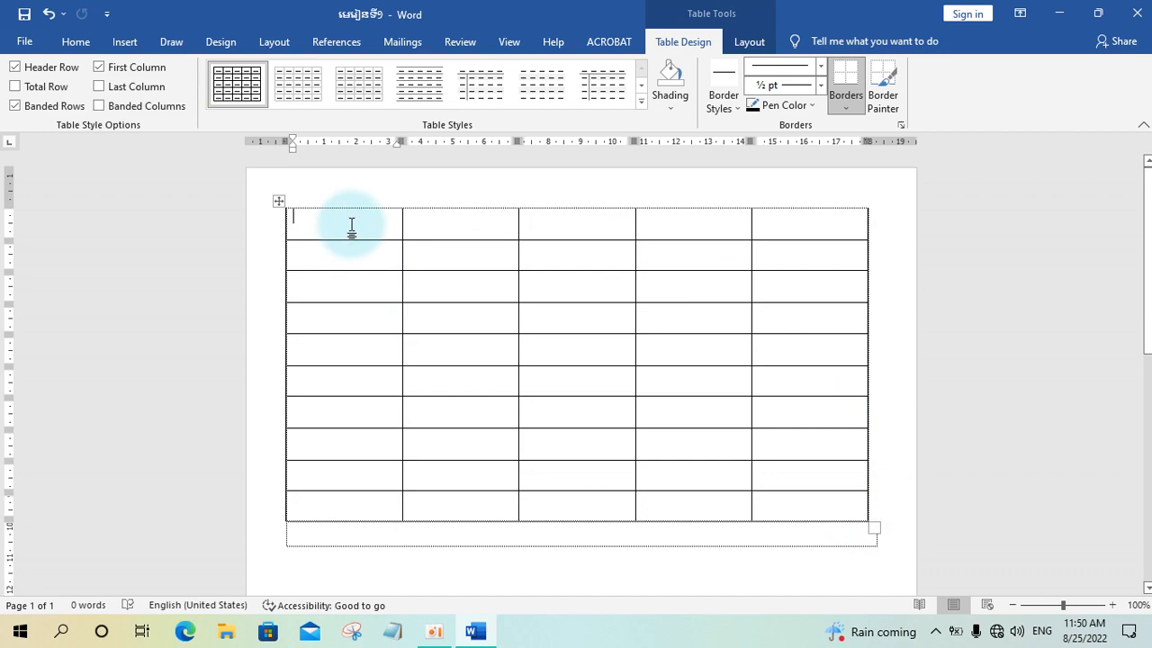
pyautogui.click(89, 42)
pyautogui.click(424, 99)
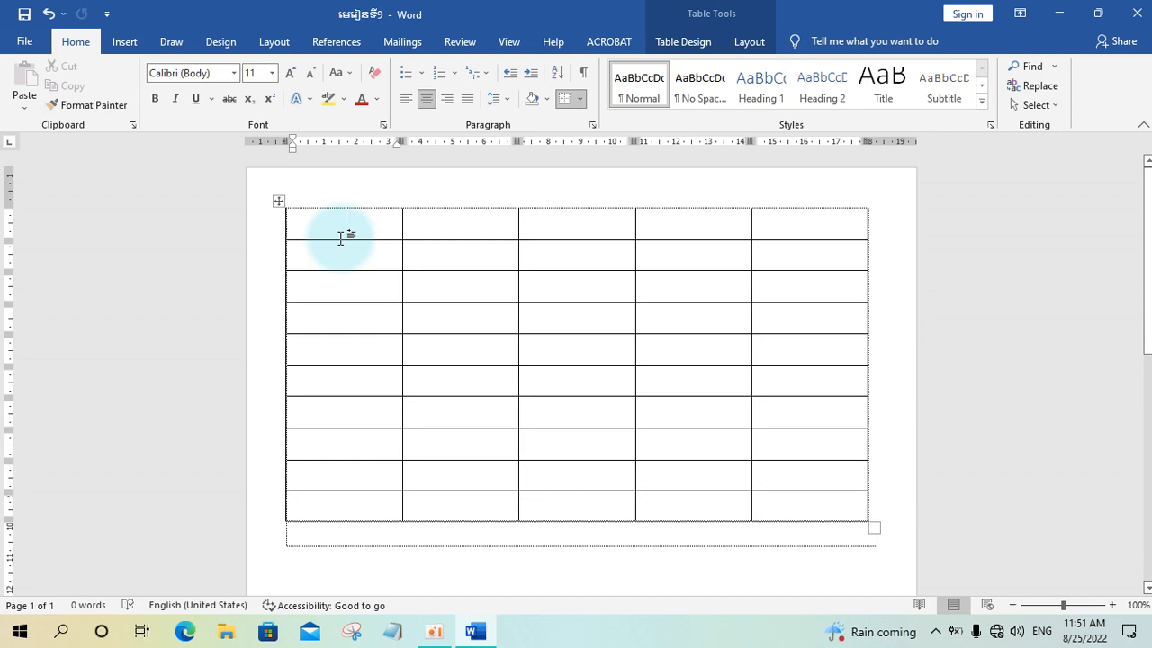
pyautogui.write('N')
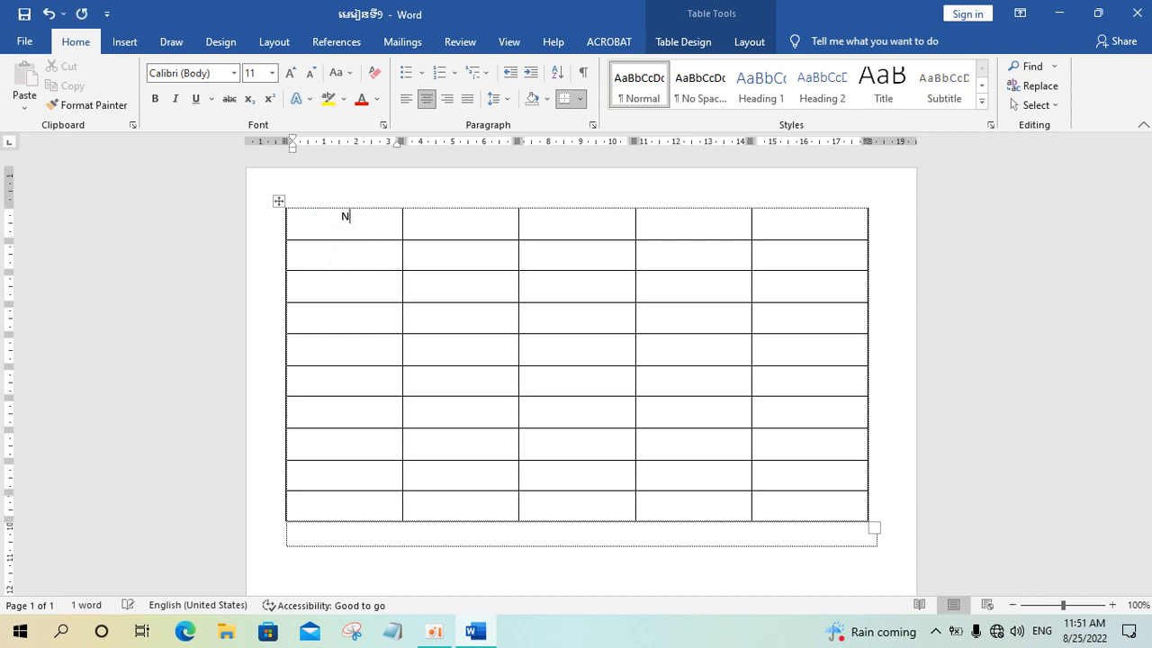
pyautogui.write('0')
pyautogui.click(269, 99)
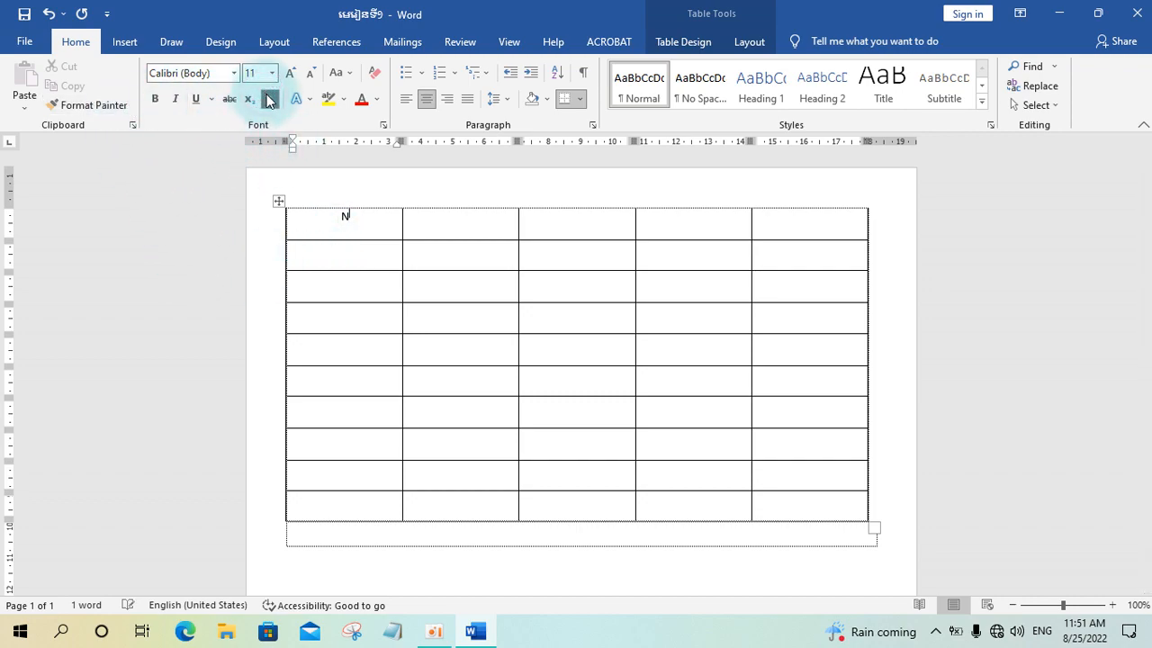
pyautogui.write('o')
# Enter a centred "A" in the second header cell and the headings B, C and D in the remaining three
pyautogui.click(461, 232)
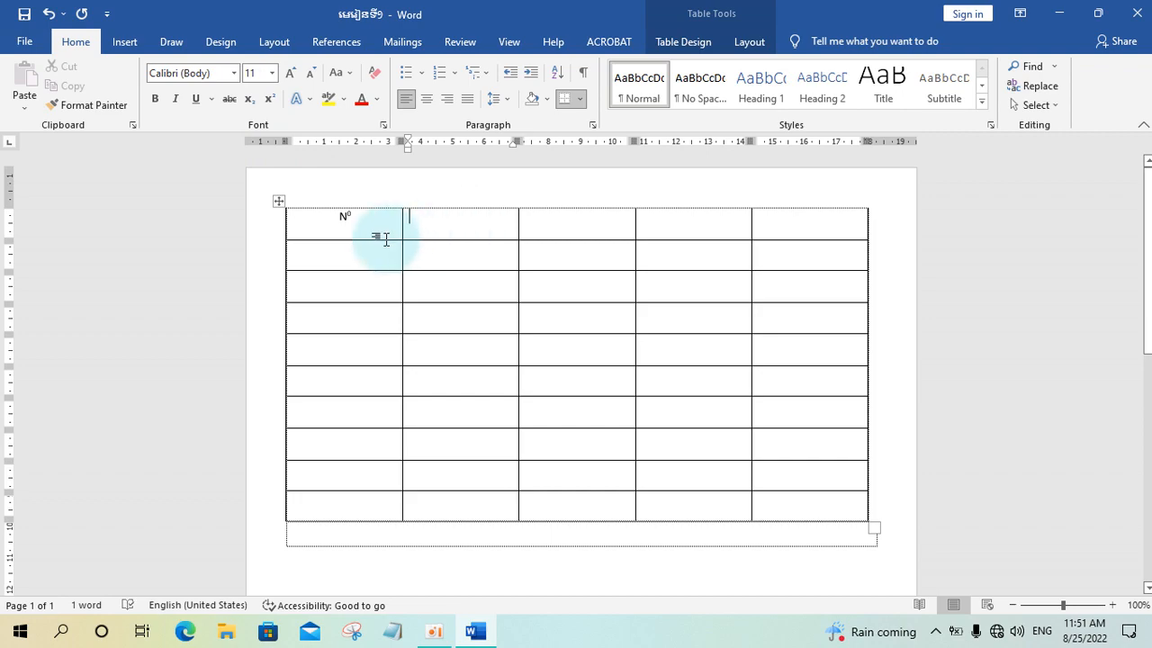
pyautogui.click(426, 98)
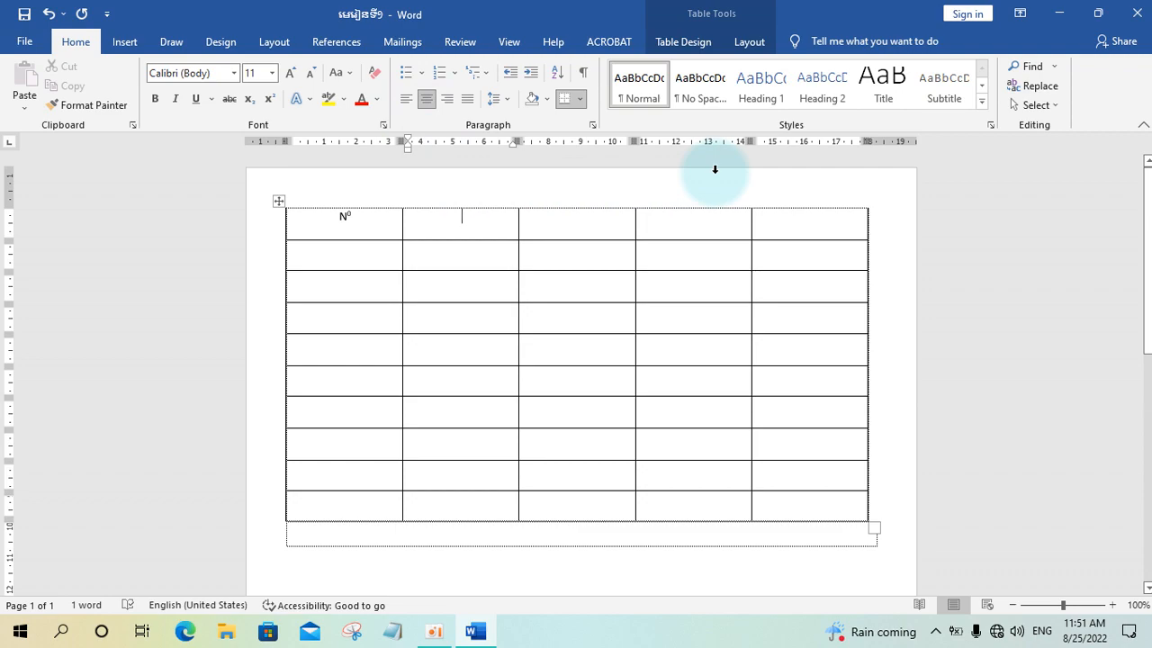
pyautogui.write('a')
pyautogui.press('BackSpace')
pyautogui.write('A')
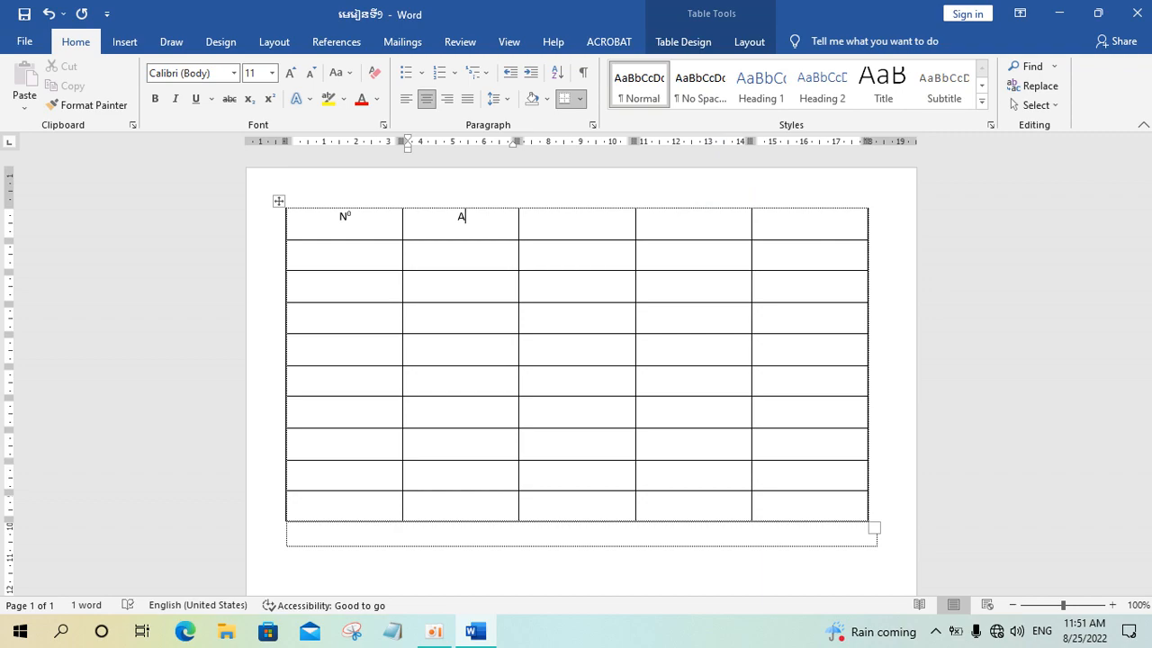
pyautogui.press('Tab')
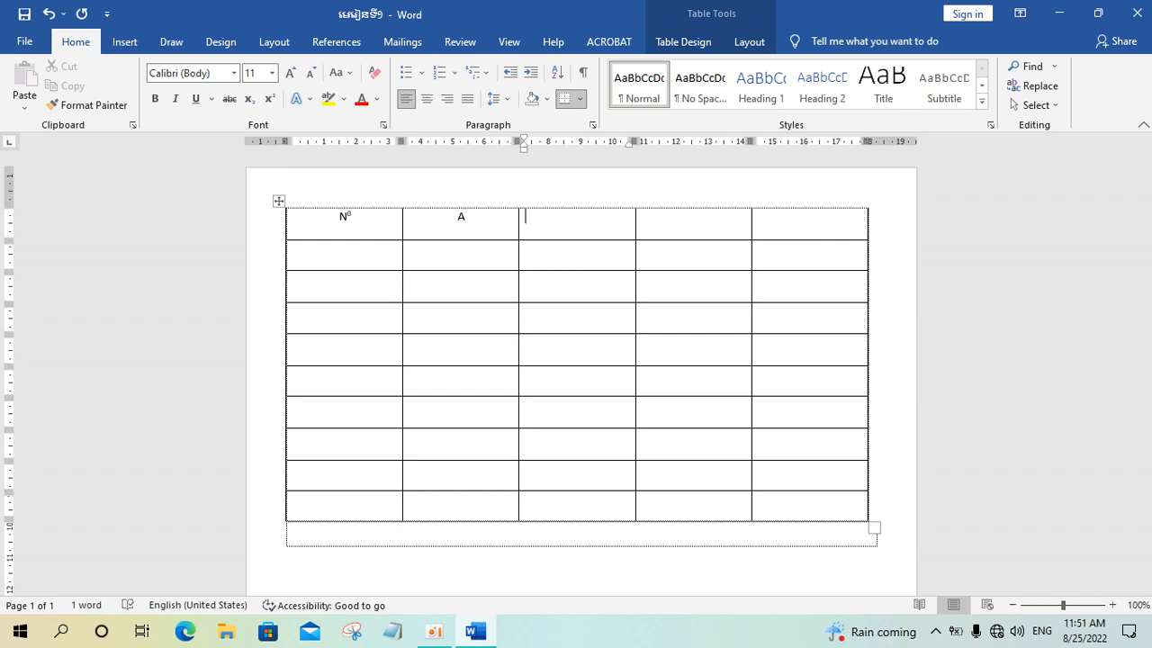
pyautogui.press('Tab')
pyautogui.press('Tab')
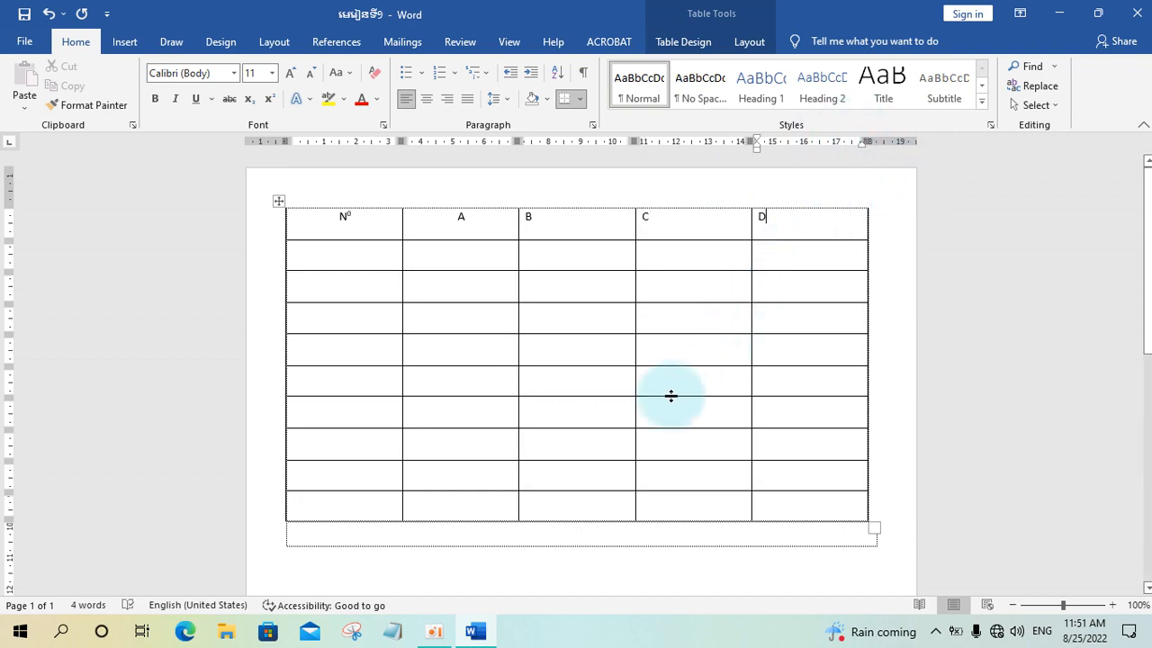
# Number the first two rows below the header 1 and 2 in the first column
pyautogui.click(351, 256)
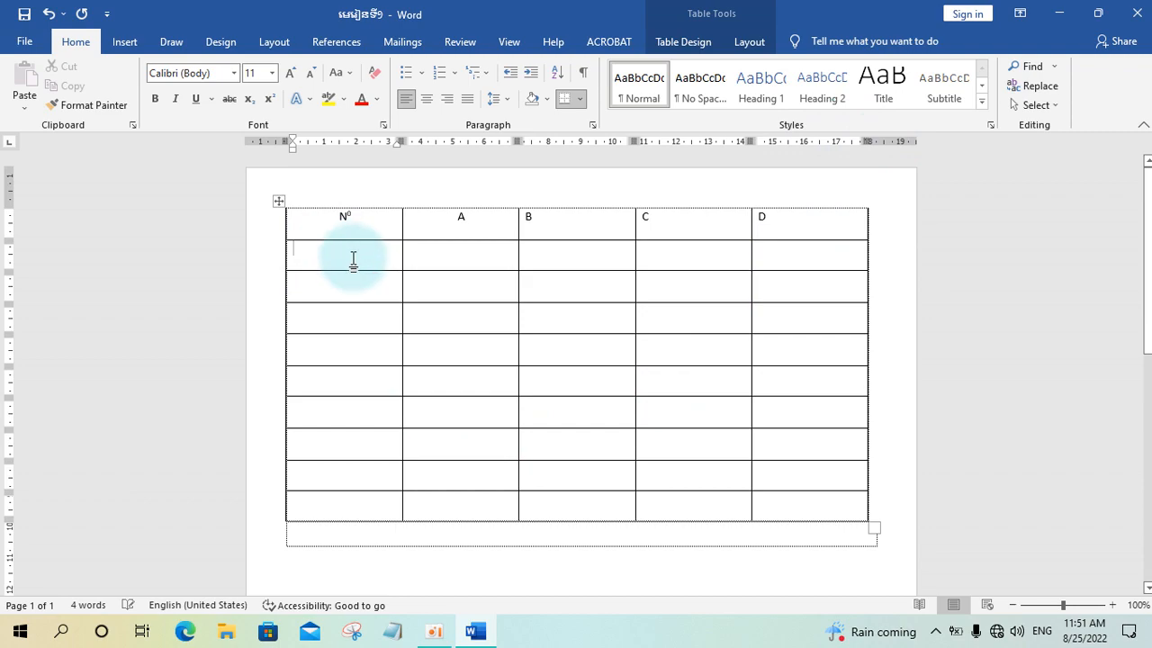
pyautogui.write('1')
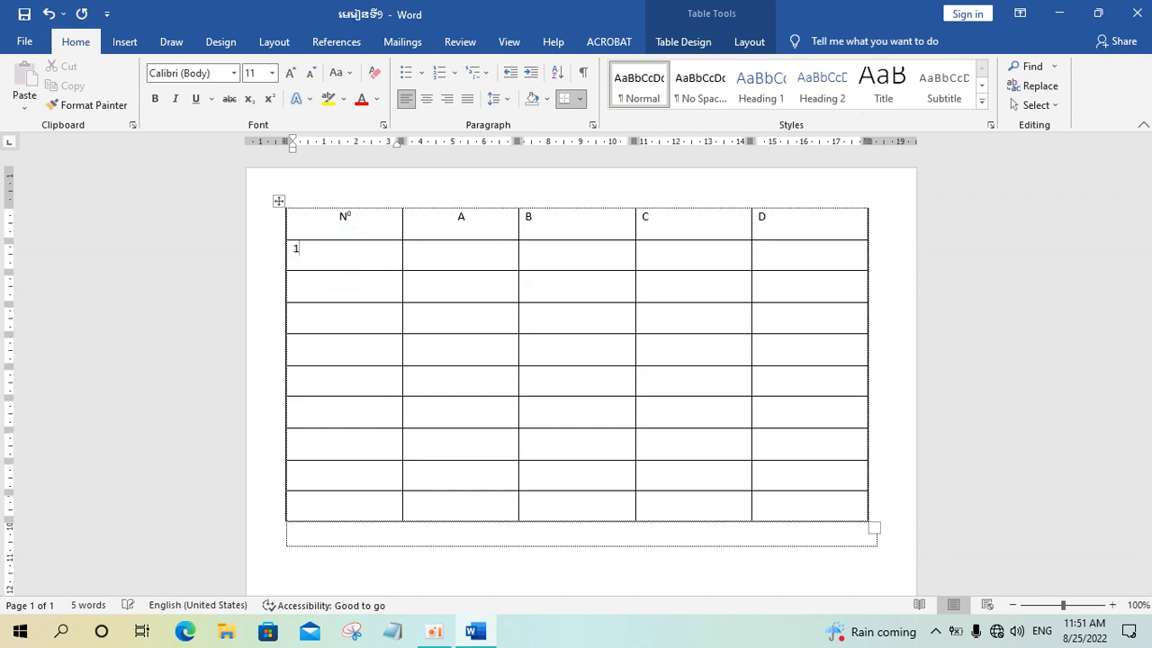
pyautogui.press('Return')
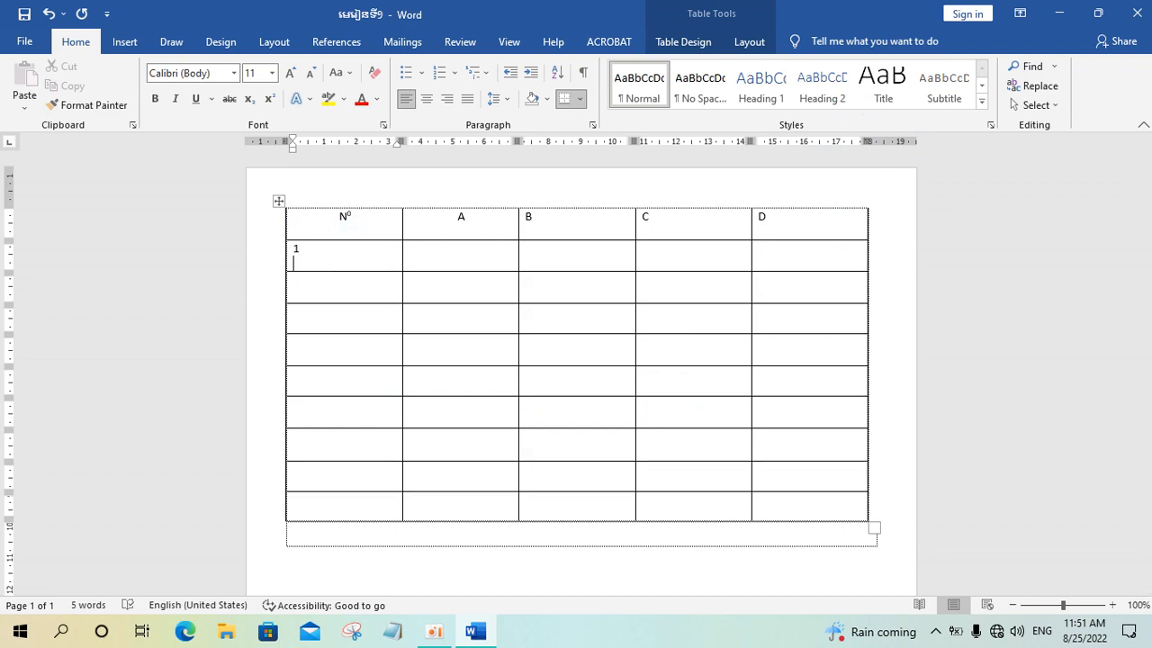
pyautogui.press('BackSpace')
pyautogui.press('Down')
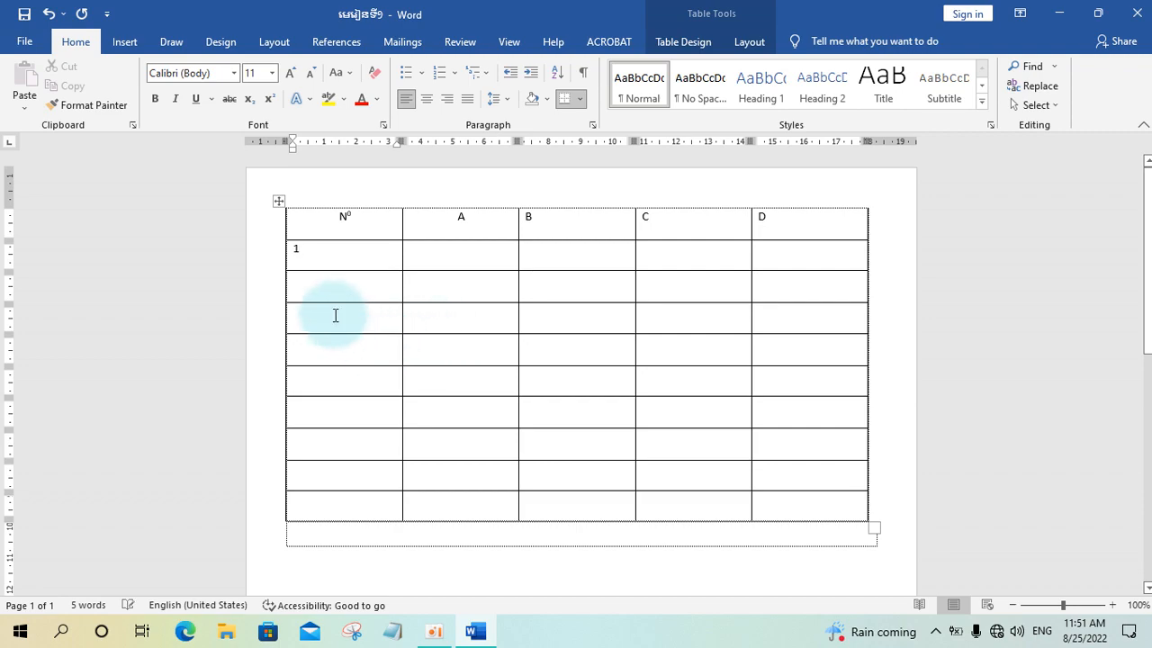
pyautogui.write('2')
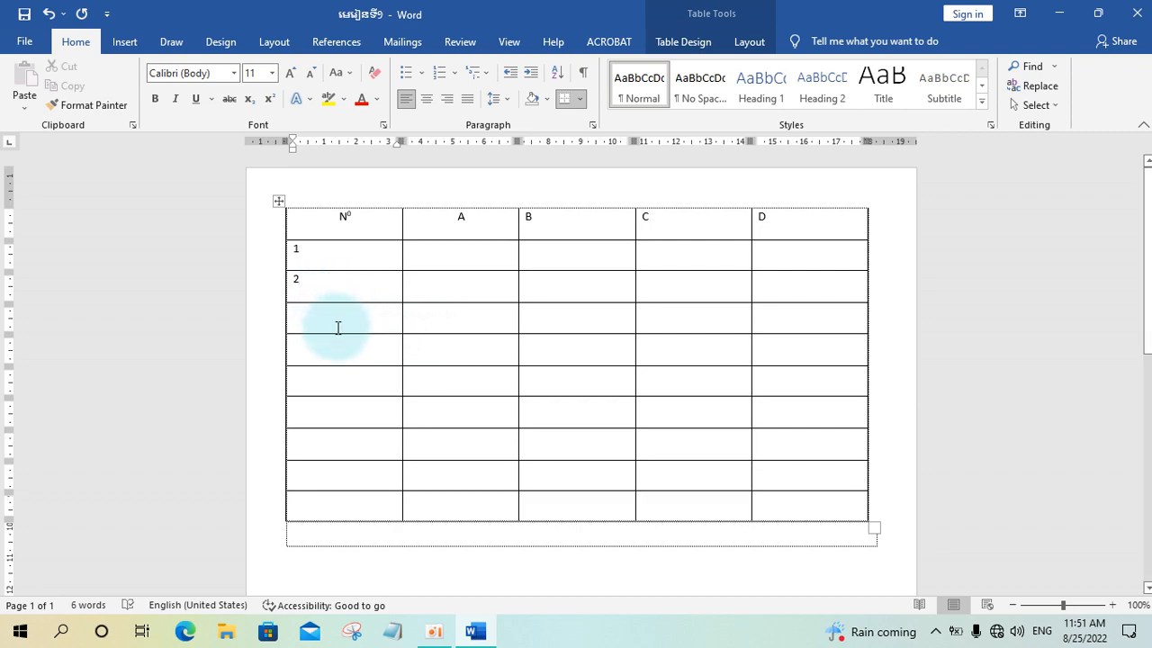
# Try to extend the numbering down the first column from the cells containing 1 and 2
pyautogui.click(316, 317)
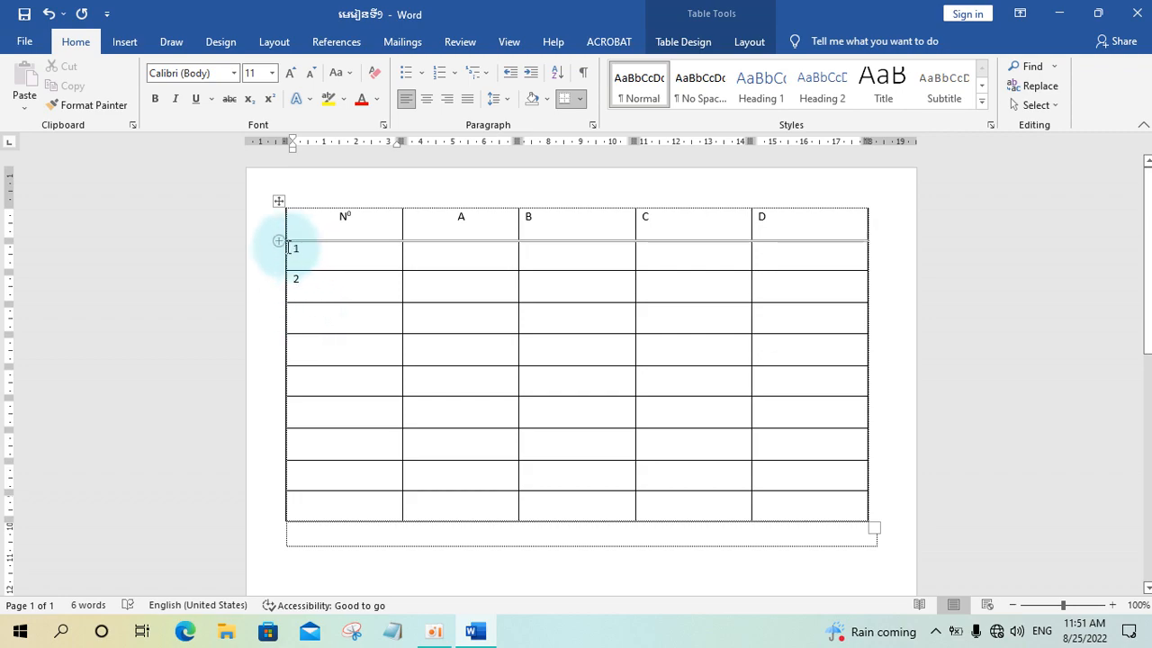
pyautogui.moveTo(291, 247)
pyautogui.mouseDown()
pyautogui.moveTo(303, 260)
pyautogui.moveTo(296, 291)
pyautogui.moveTo(404, 281)
pyautogui.mouseUp()
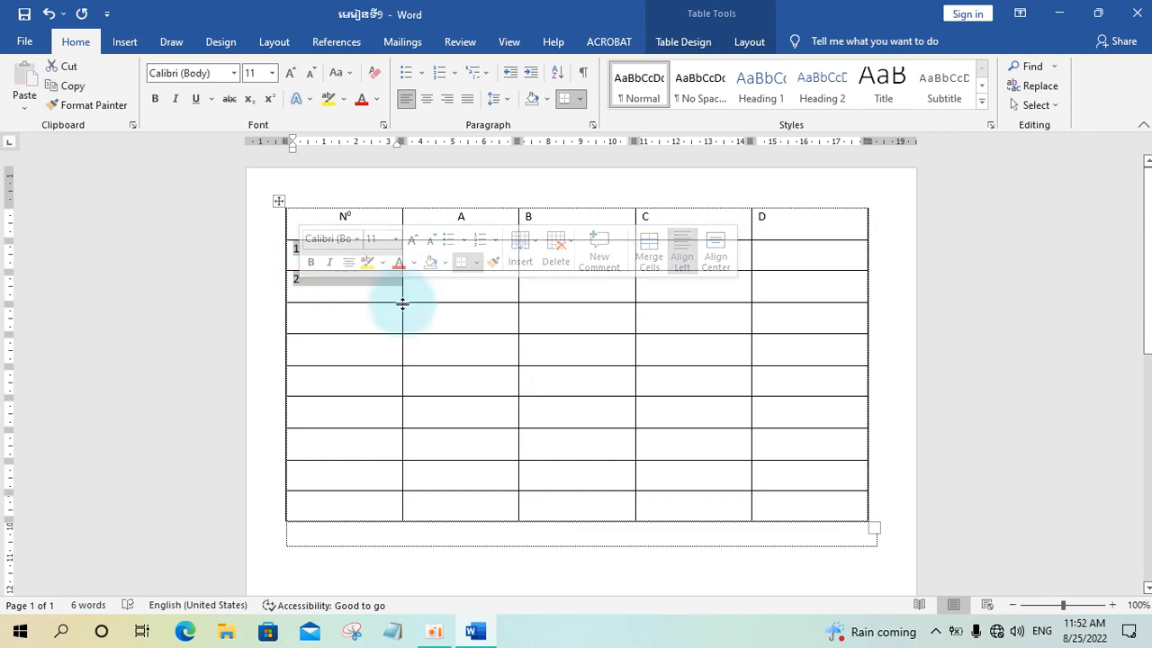
pyautogui.click(399, 304)
pyautogui.moveTo(400, 304)
pyautogui.mouseDown()
pyautogui.moveTo(398, 324)
pyautogui.moveTo(401, 300)
pyautogui.mouseUp()
# Continue the numbering down the table's first column with 3 to 9, one number per row
pyautogui.click(324, 321)
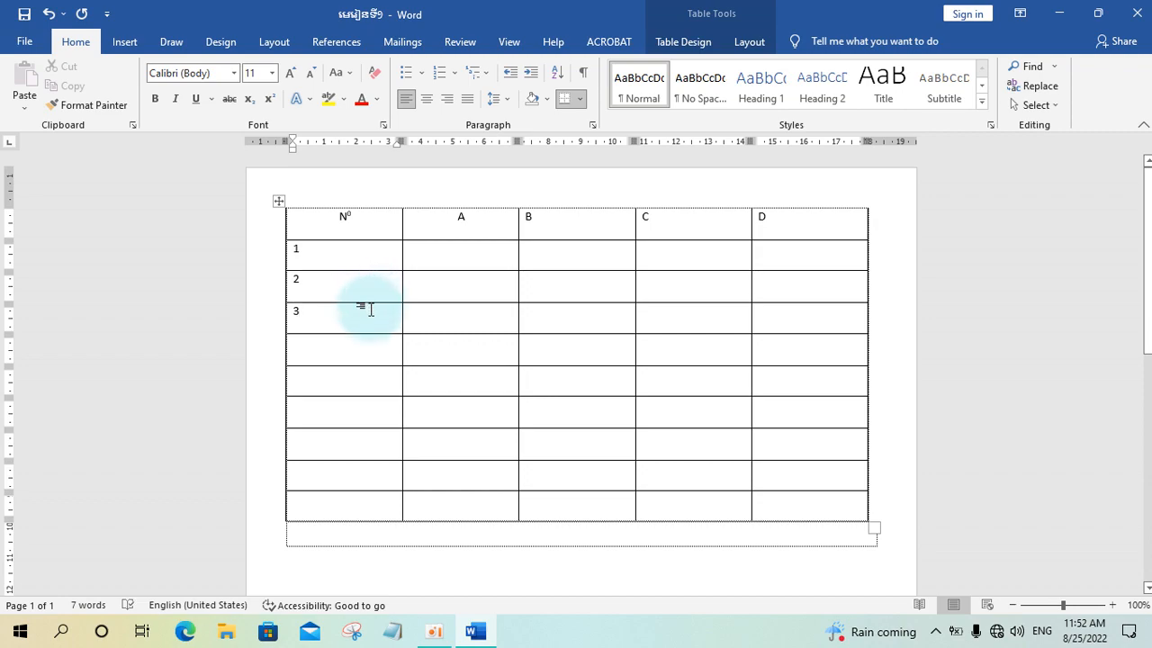
pyautogui.write('4')
pyautogui.write('5')
pyautogui.press('Down')
pyautogui.write('6 ')
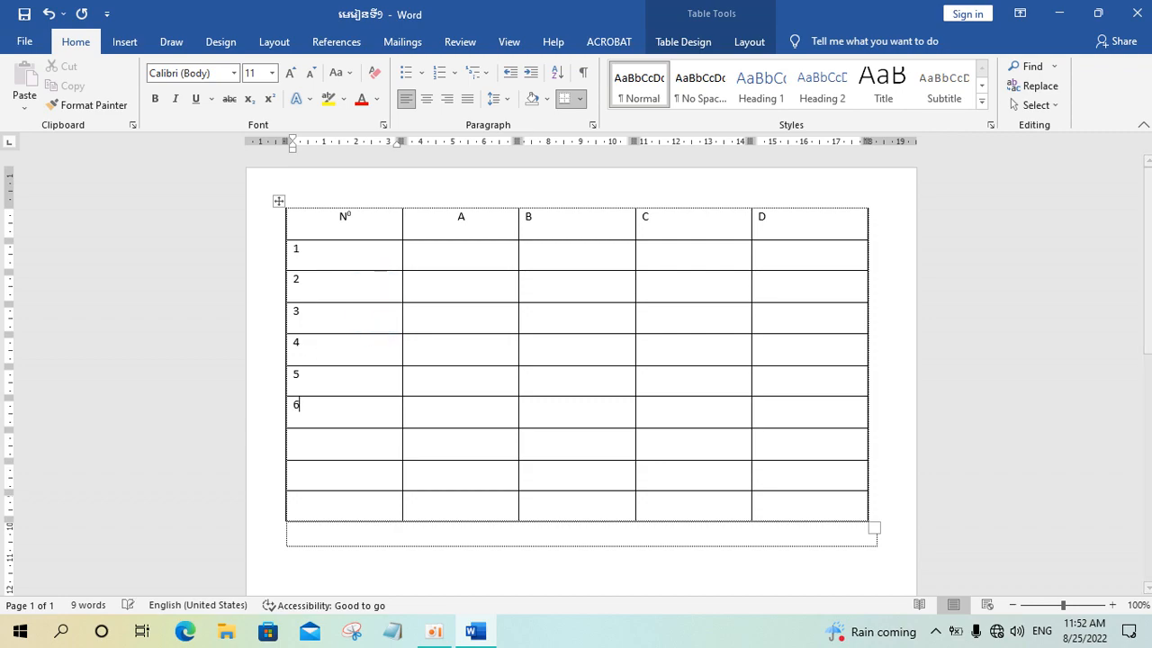
pyautogui.write('7 ')
pyautogui.write('8 ')
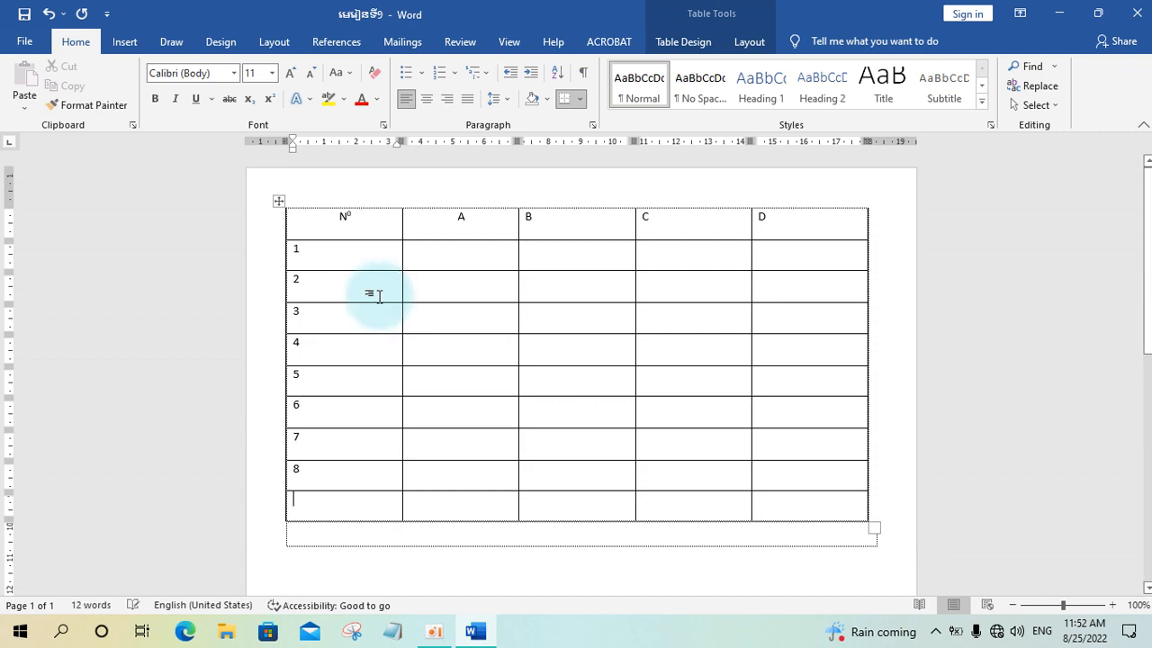
pyautogui.write('9')
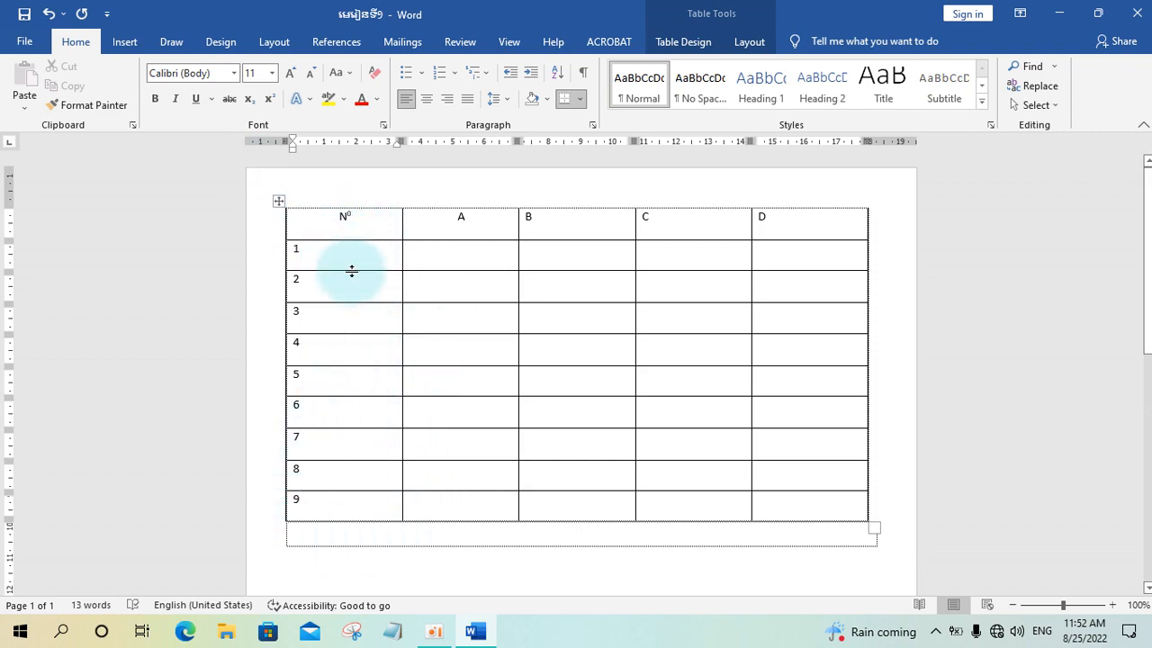
# Narrow the table's first column to about 1 cm and centre the headings A, B, C and D in their cells
pyautogui.moveTo(403, 199)
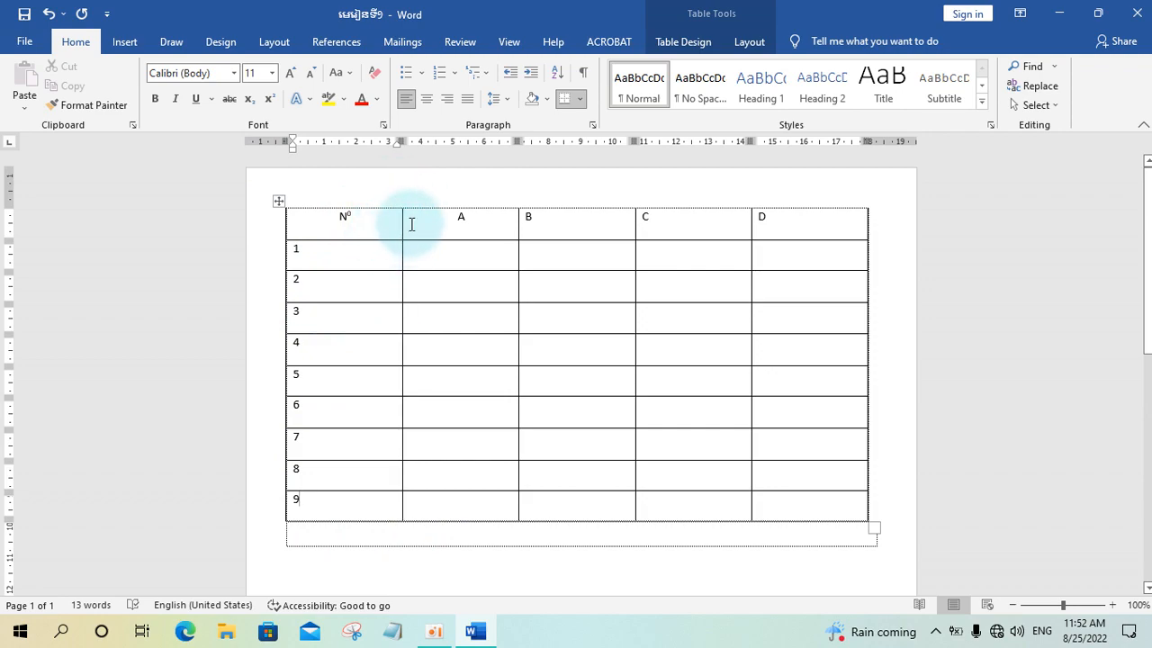
pyautogui.moveTo(402, 213); pyautogui.dragTo(321, 227)
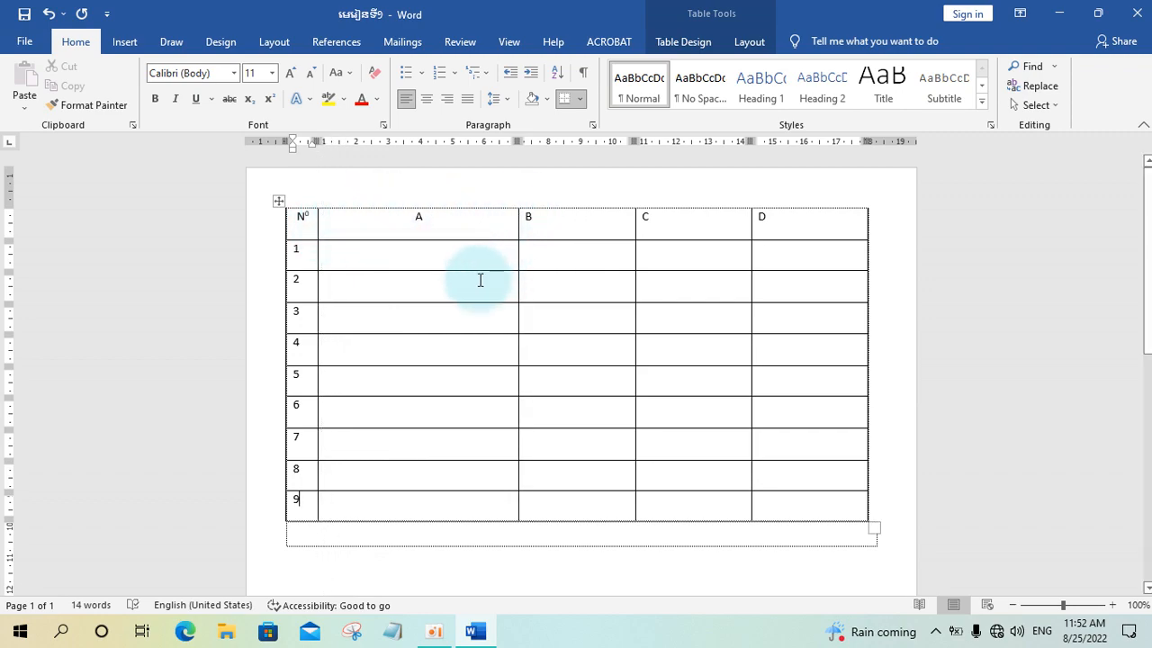
pyautogui.click(447, 221)
pyautogui.moveTo(447, 221); pyautogui.dragTo(768, 217)
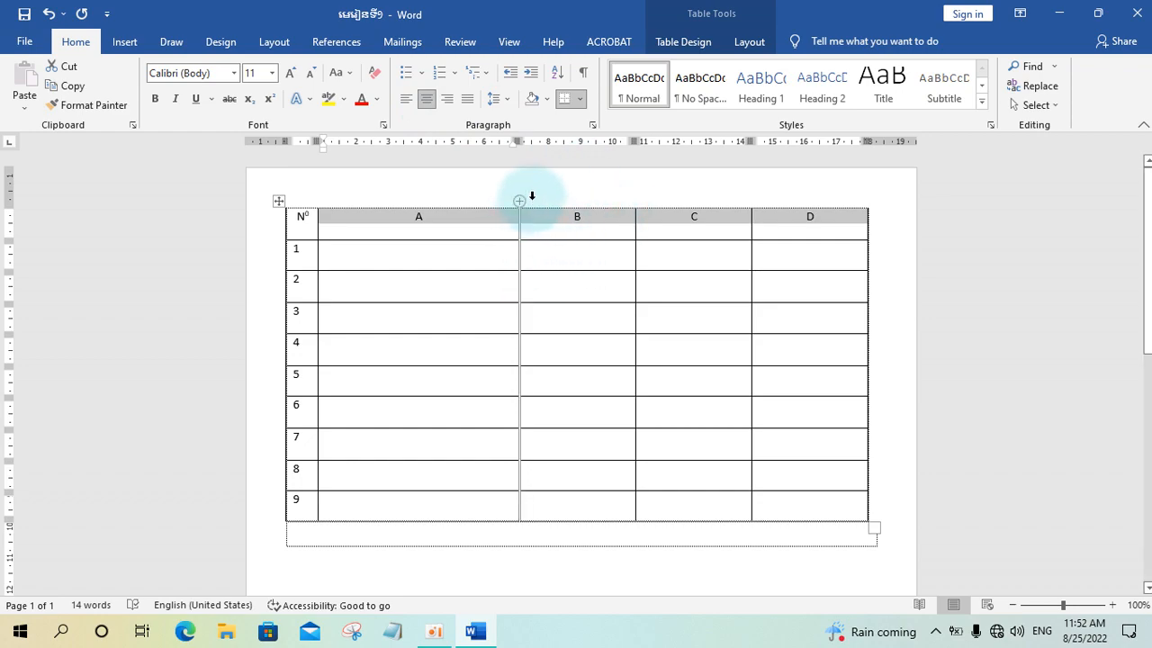
pyautogui.click(414, 256)
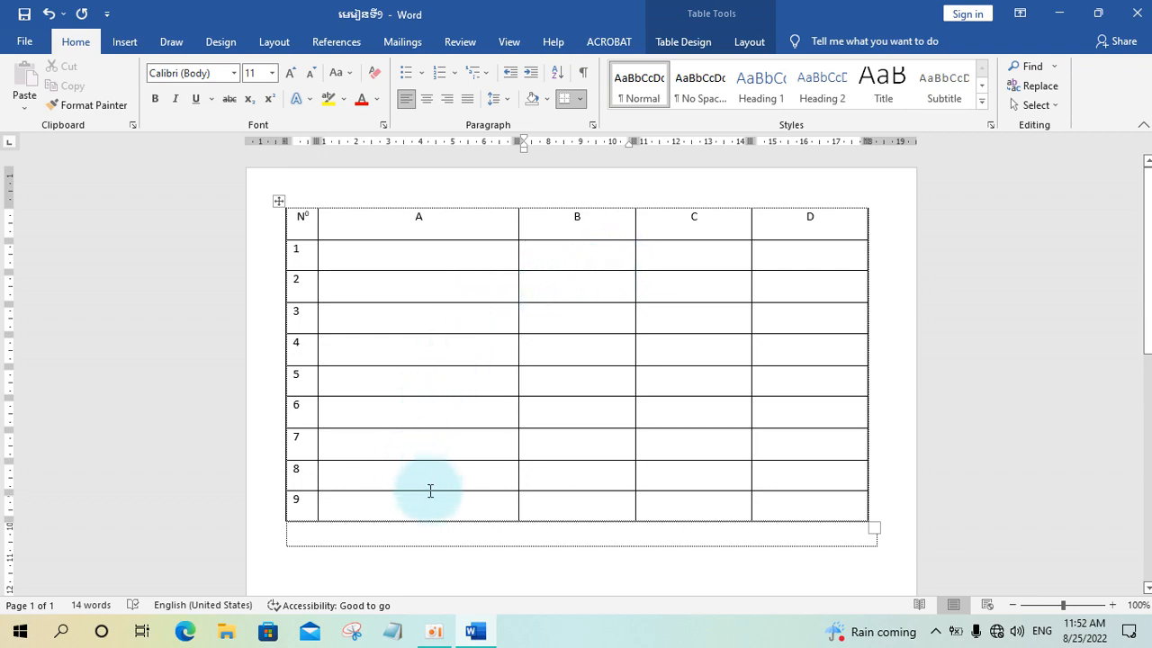
pyautogui.scroll(-5, 548, 449)
pyautogui.scroll(5, 552, 448)
pyautogui.scroll(-5, 551, 447)
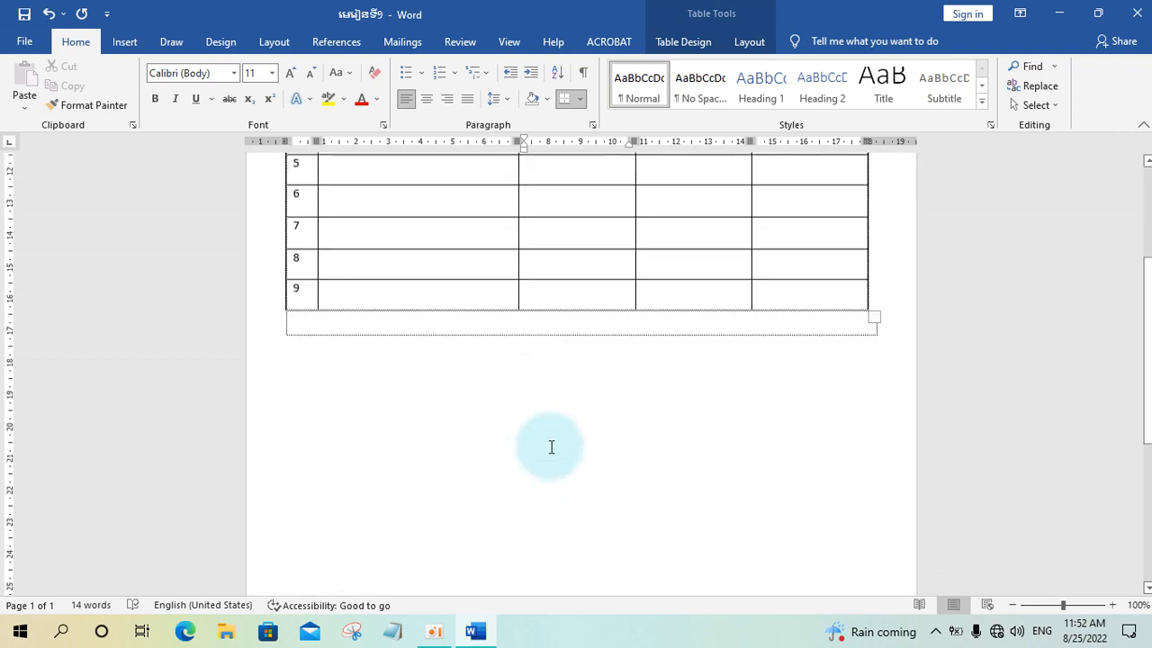
pyautogui.scroll(5, 551, 447)
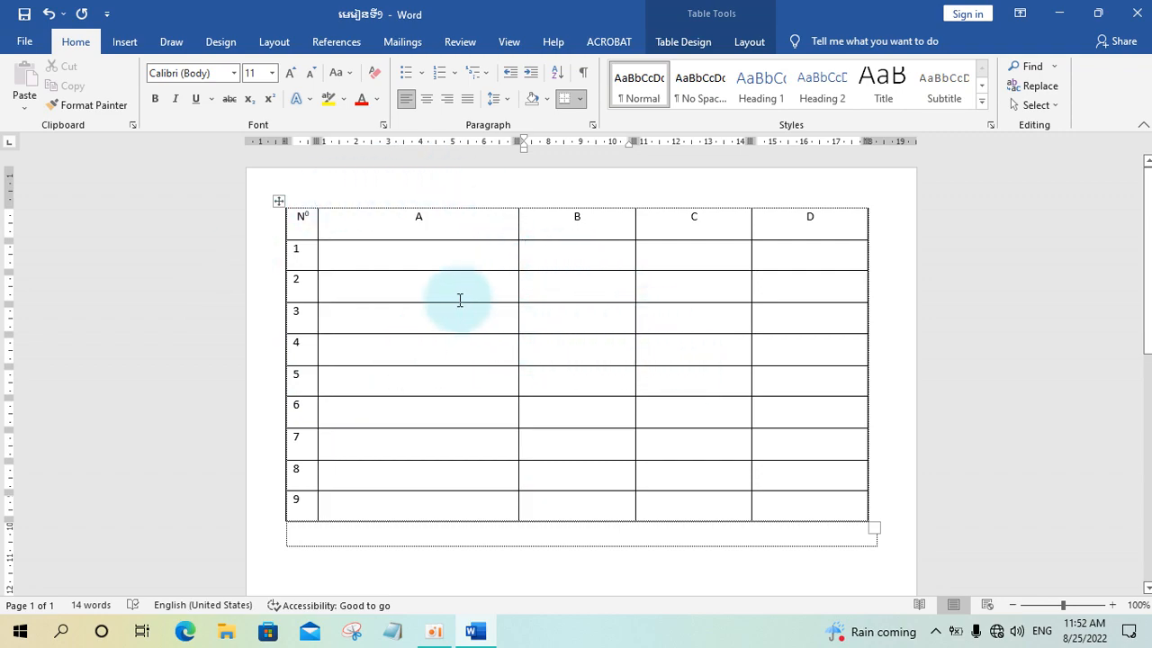
pyautogui.scroll(-6, 459, 300)
pyautogui.scroll(4, 459, 300)
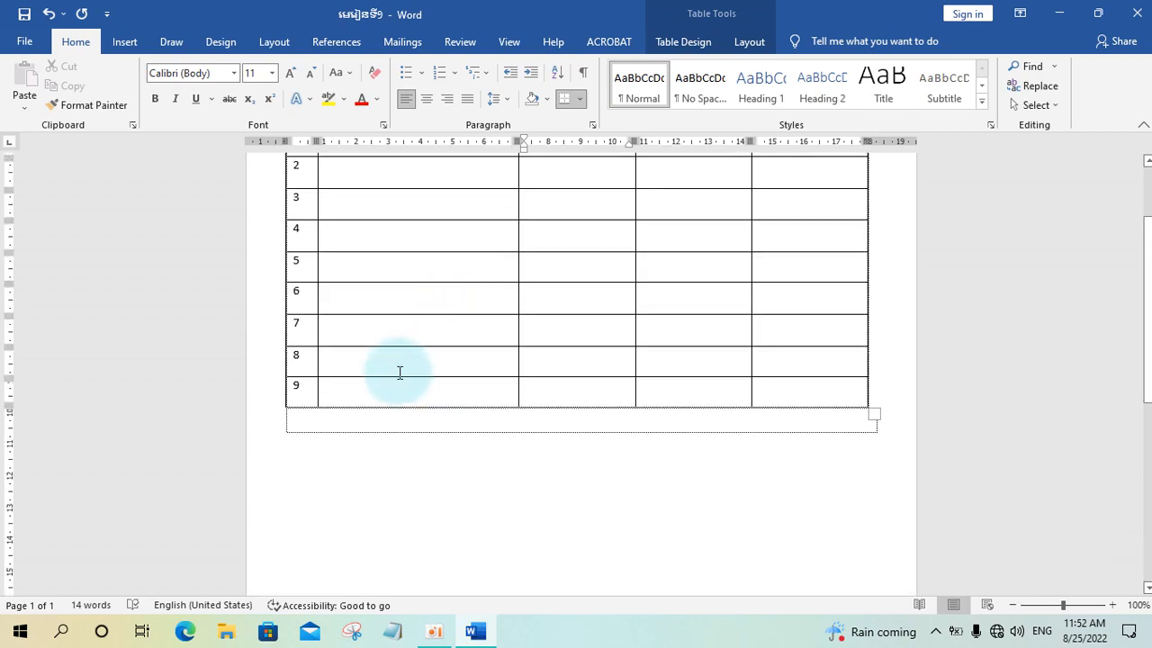
pyautogui.scroll(2, 399, 372)
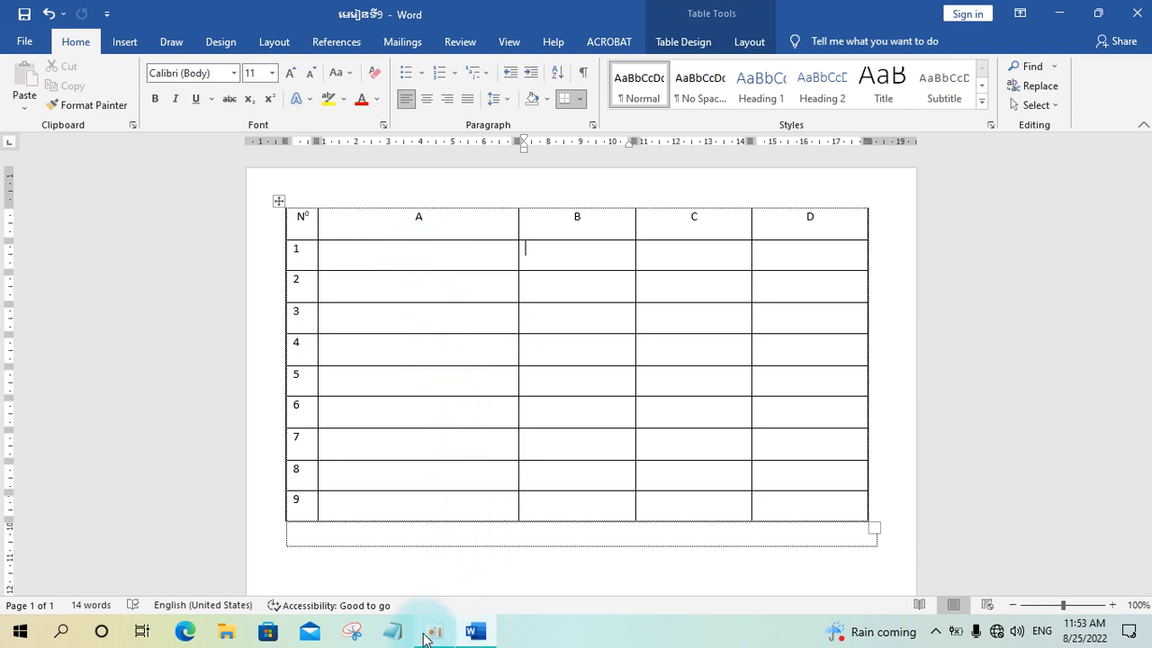
pyautogui.moveTo(429, 637)
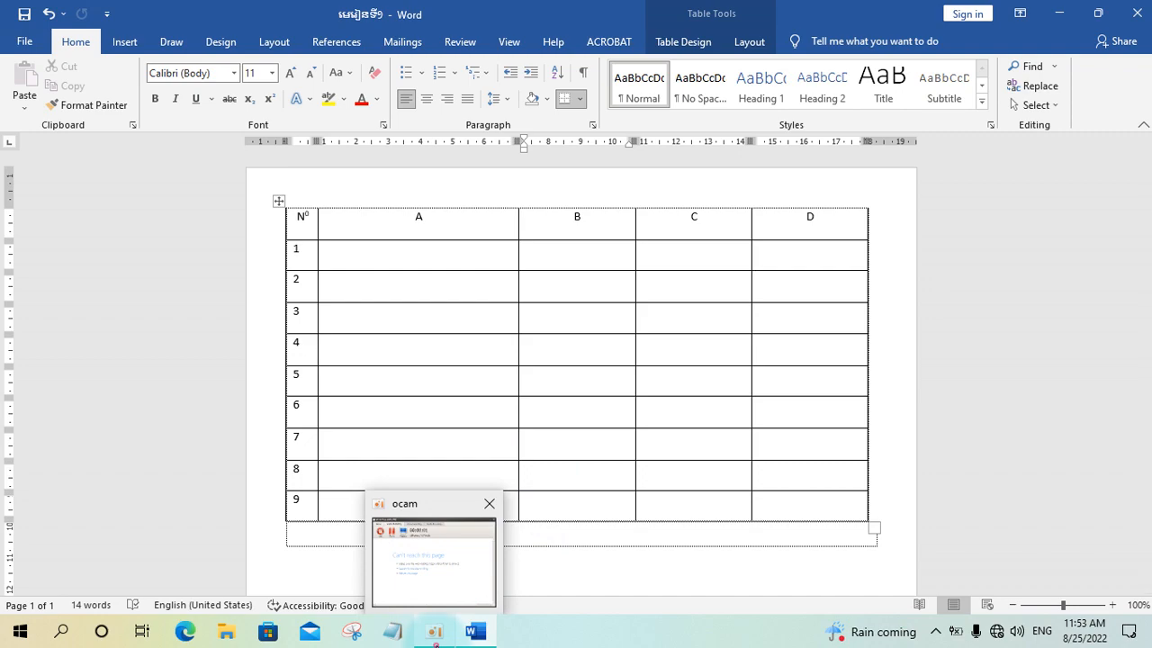